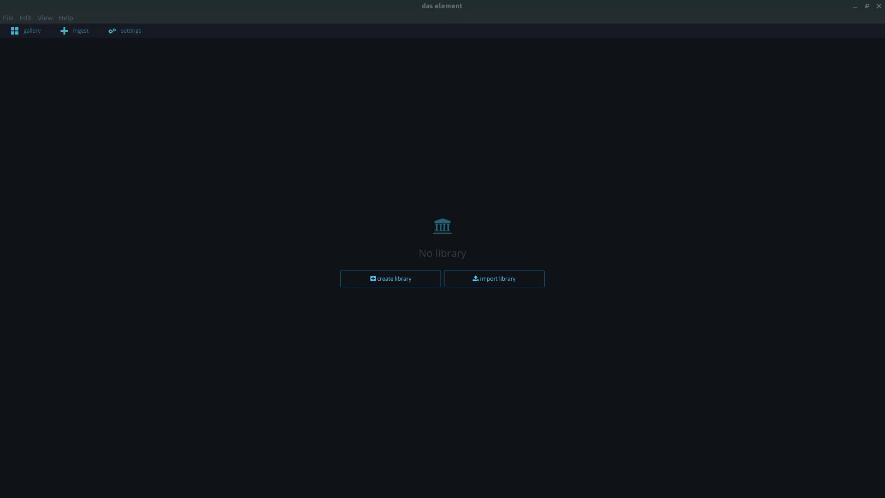
Start a new library named renderfarm and set its root to the library_demo/demo_renderfarm folder
left_click(399, 283)
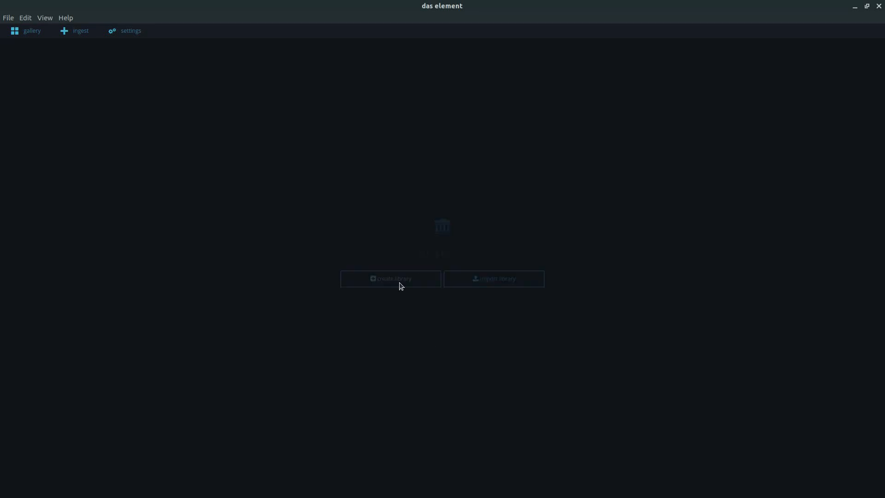
left_click(306, 142)
type("renderfarm")
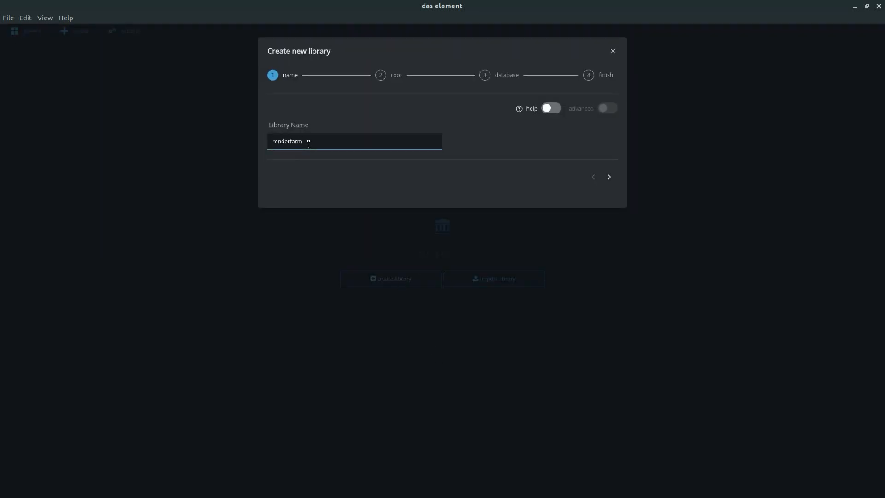
left_click(607, 177)
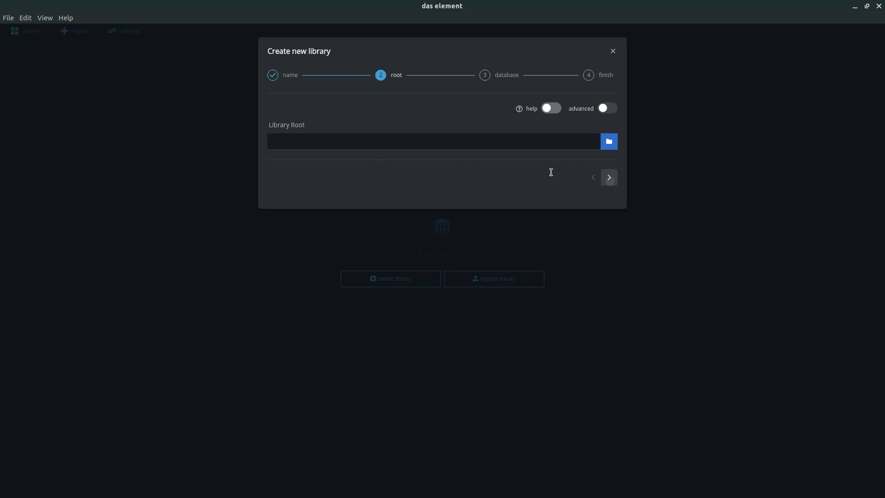
key("ctrl+v")
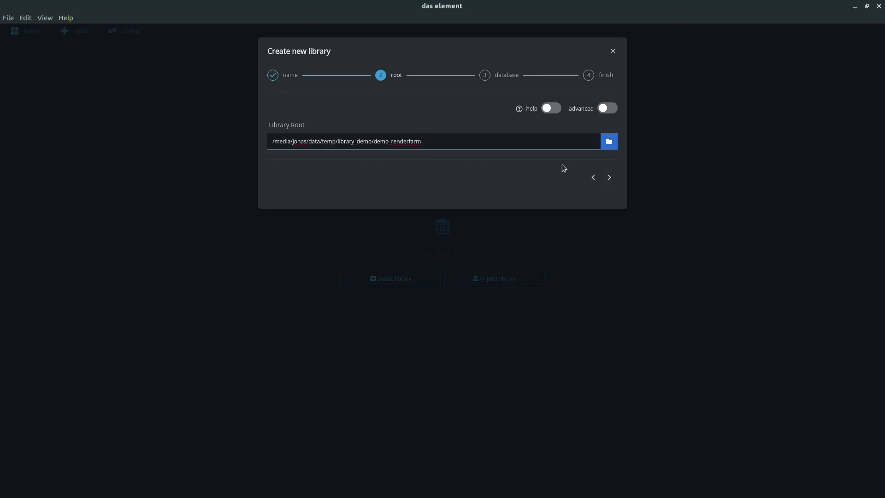
left_click(609, 177)
Choose the SQLite (simple database file) database for the new library and create the library
left_click(313, 141)
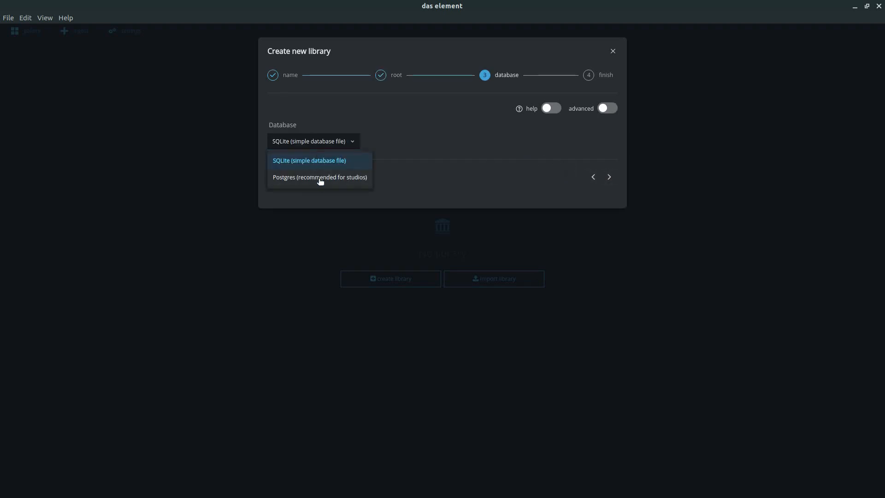
left_click(324, 161)
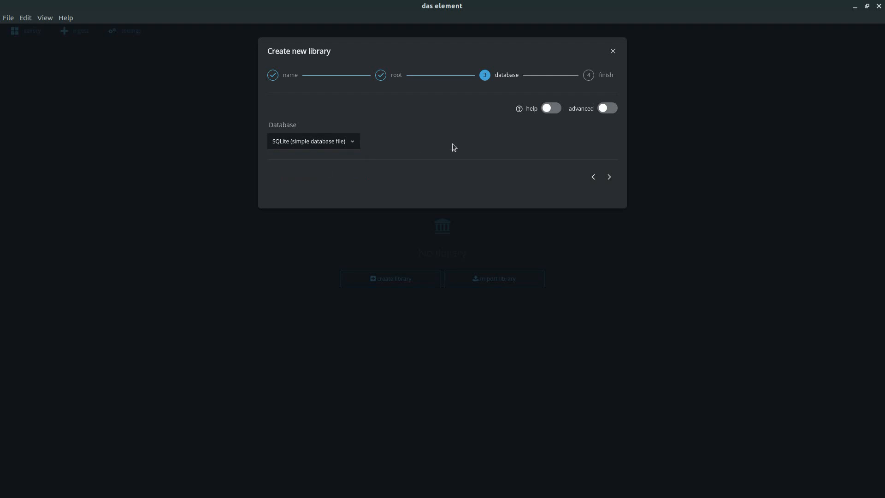
left_click(609, 176)
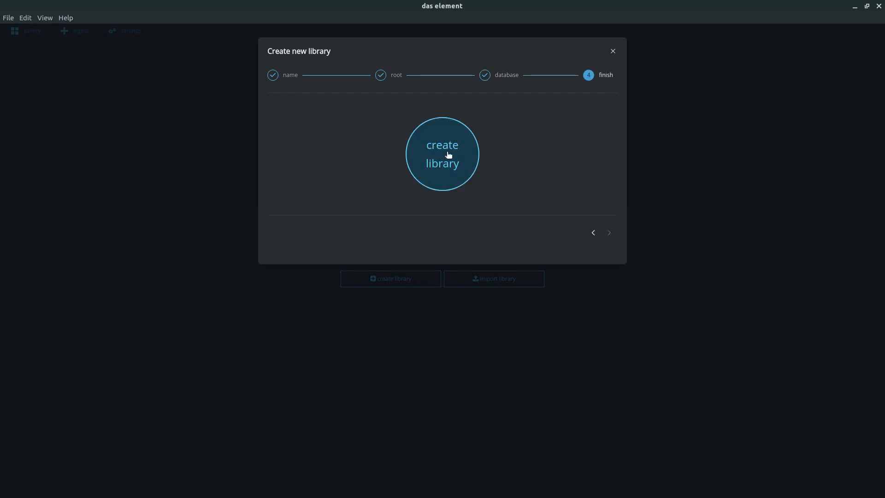
left_click(446, 154)
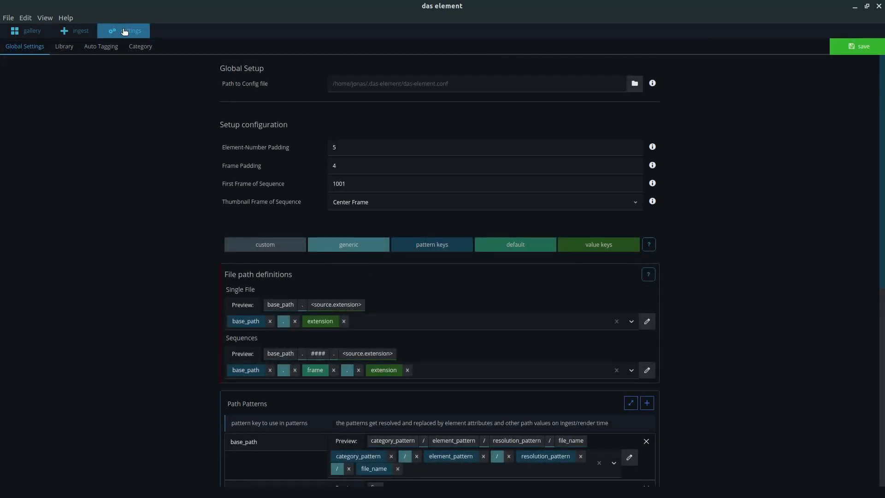
In the renderfarm library's main transcoding template, change the copy task's type to Custom Command
left_click(63, 49)
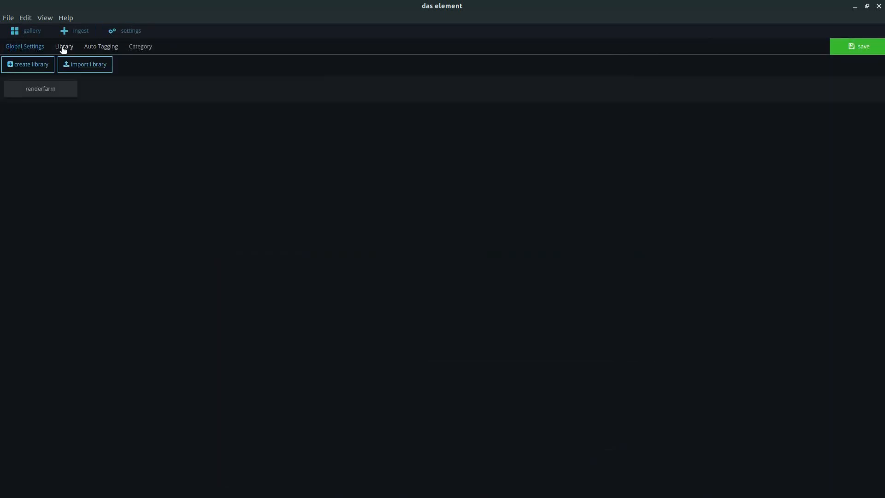
left_click(40, 88)
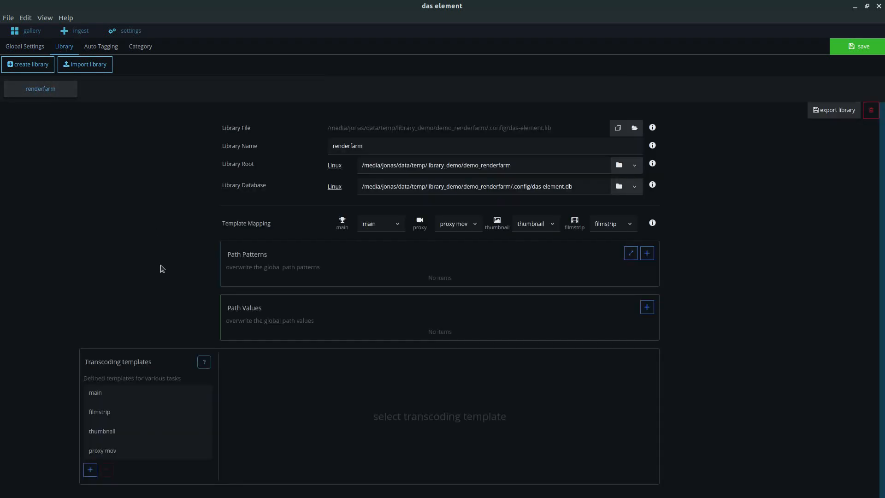
scroll(162, 274, "down", 1)
left_click(156, 359)
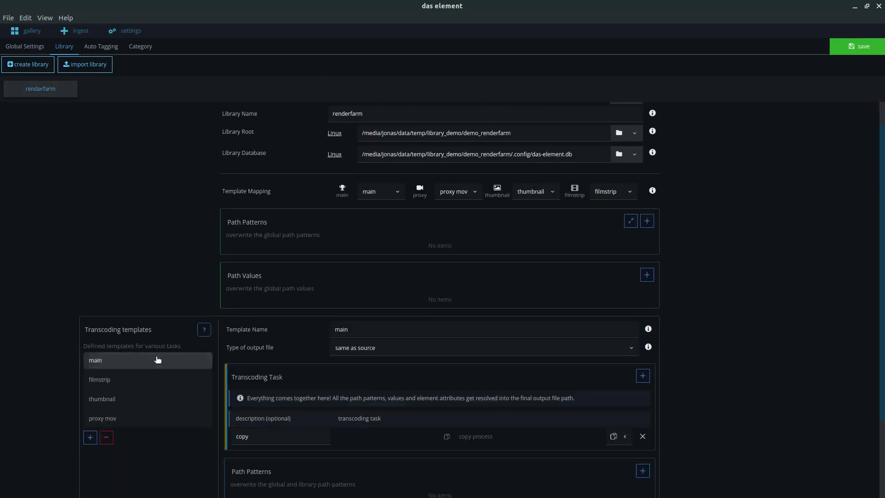
scroll(310, 359, "down", 5)
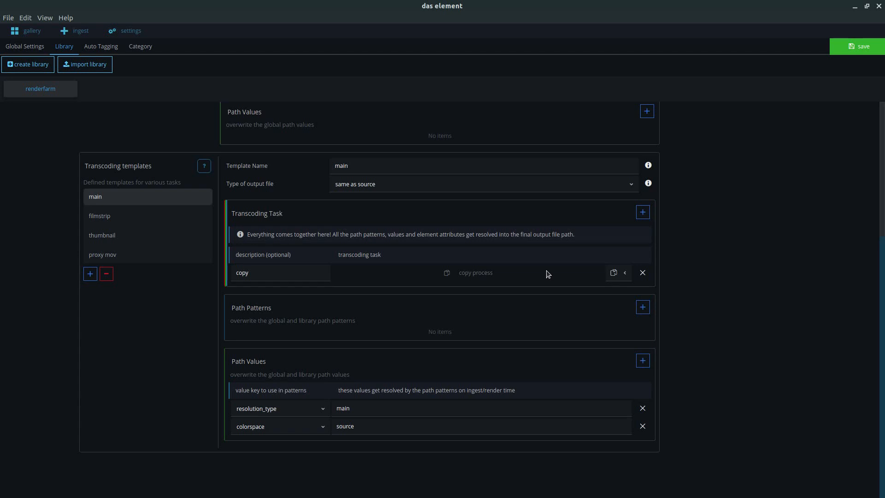
left_click(614, 272)
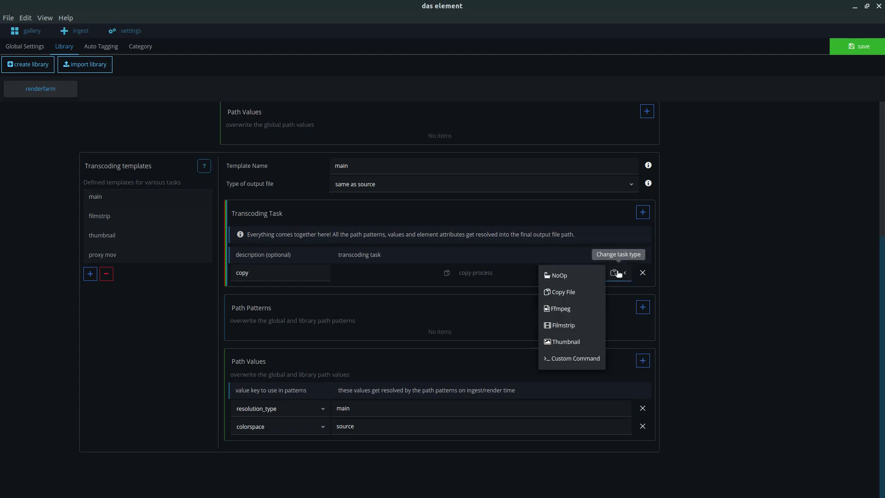
left_click(565, 363)
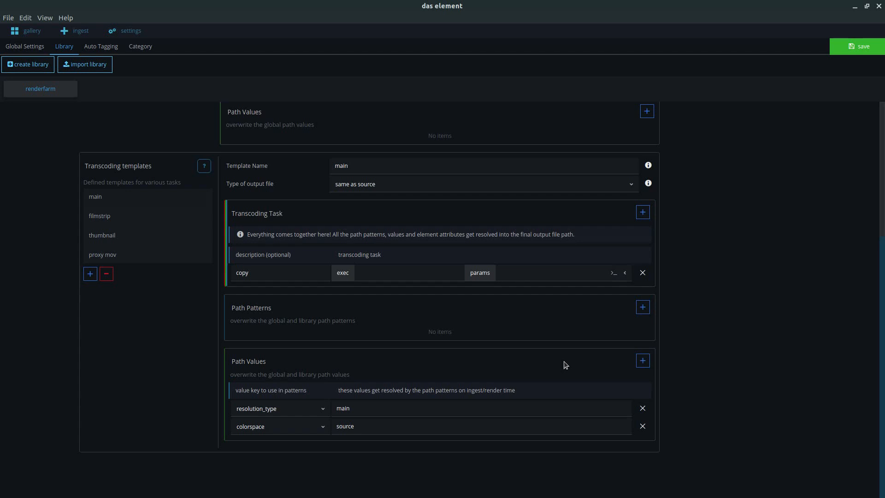
left_click(440, 272)
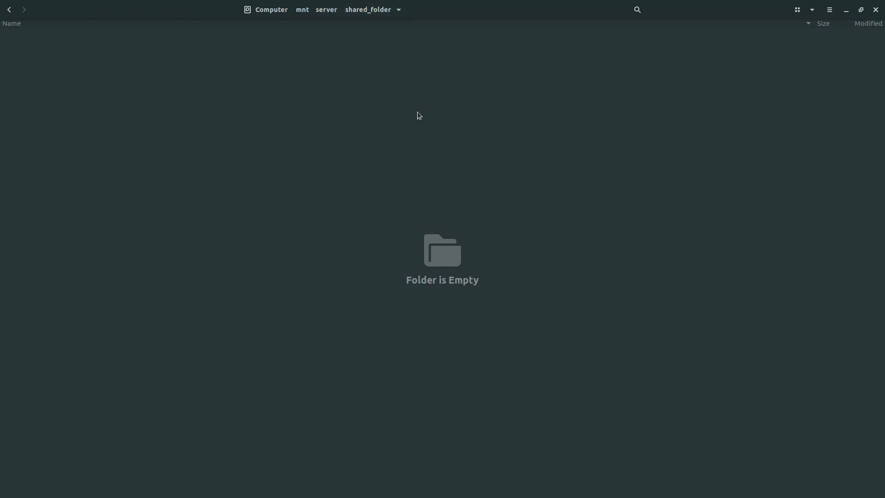
In the file manager, create a das-element folder inside /mnt/server/shared_folder and open it
key("ctrl+shift+n")
type("das-element")
key("Return")
key("Return")
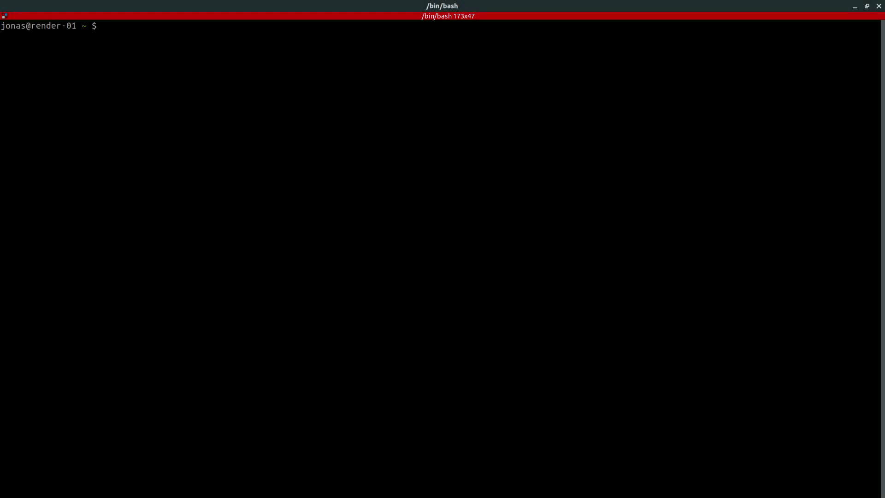
In the terminal, edit .bashrc with vim and add the line export DASELEMENT_RESOURCES=/mnt/server/shared_folder/das-element
type("vim .bashrc")
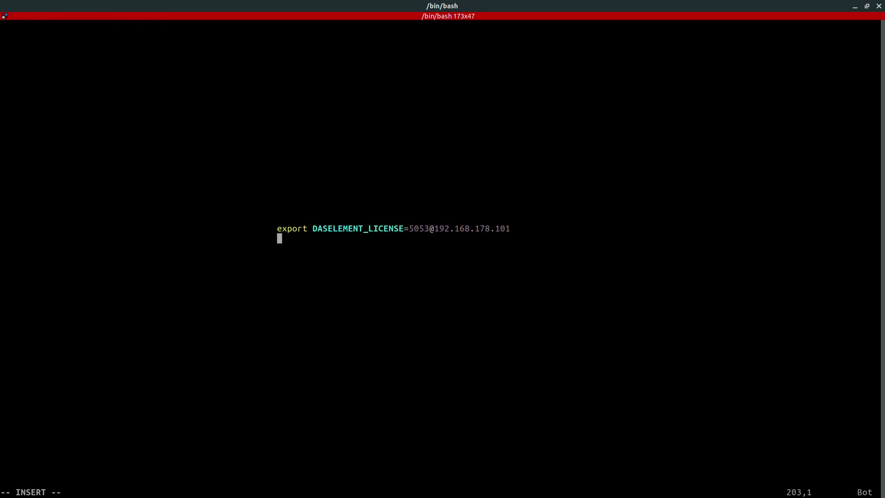
key("ctrl+shift+v")
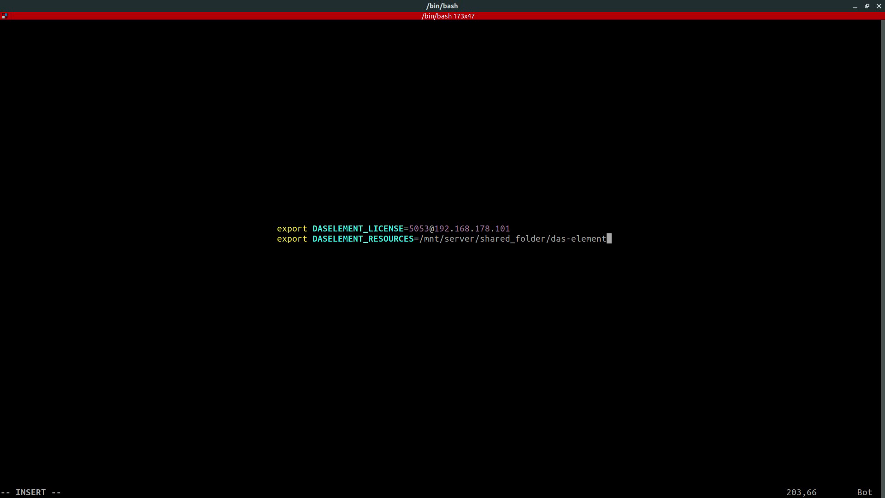
left_click_drag(422, 239, 607, 238)
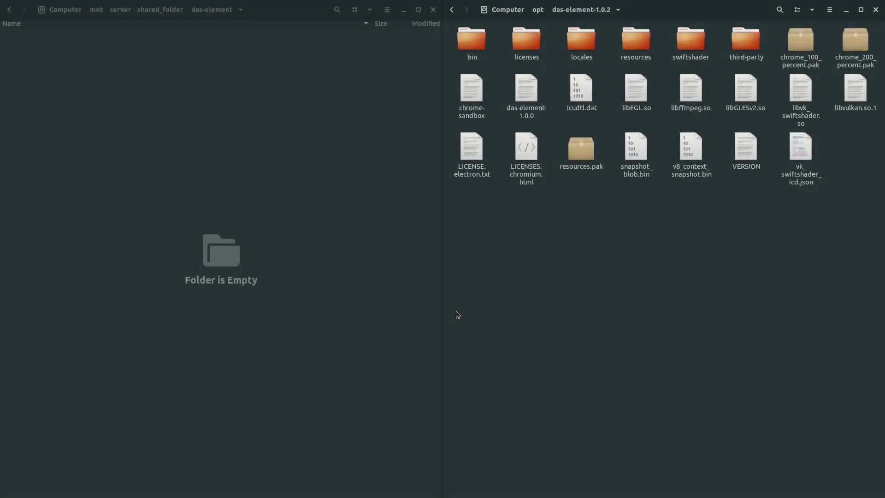
In the file manager, browse das-element-1.0.2/resources/scripts and examine the example Python scripts in custom/examples
double_click(637, 38)
left_click(636, 35)
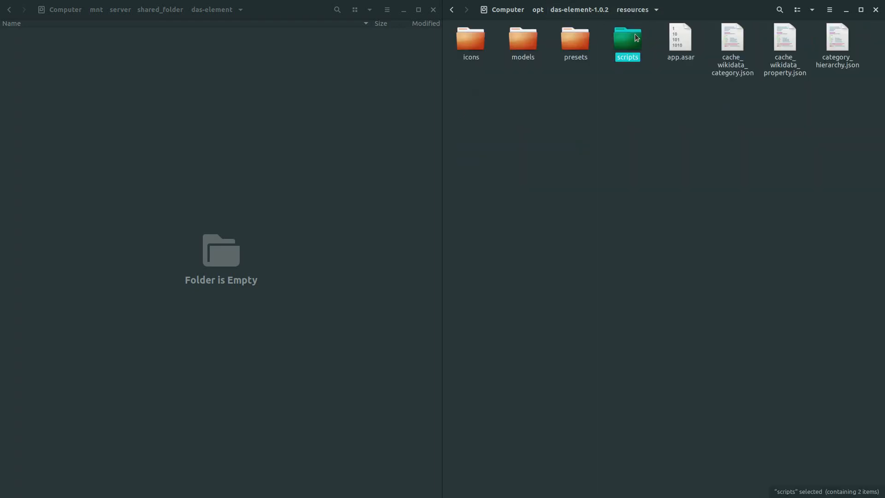
double_click(628, 37)
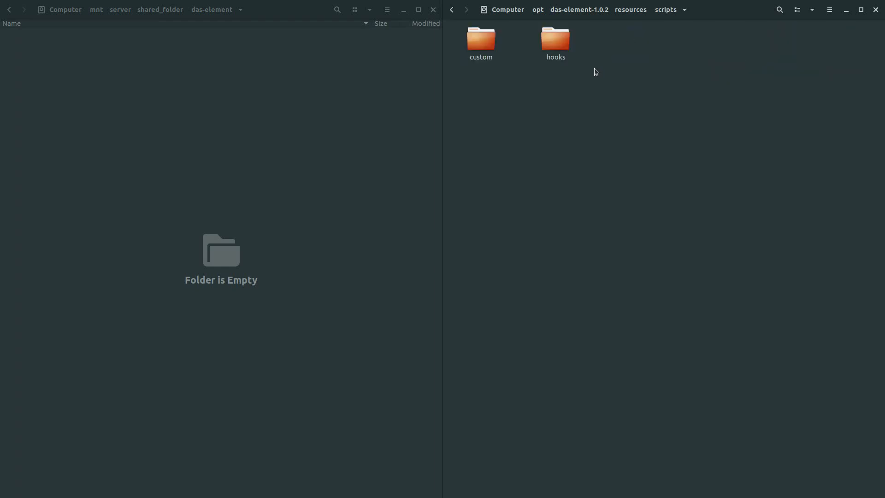
left_click_drag(610, 86, 443, 23)
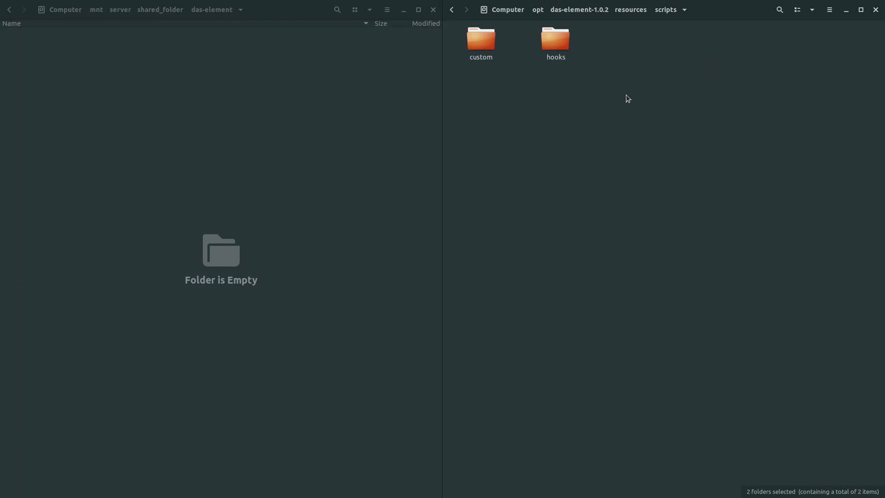
left_click(627, 98)
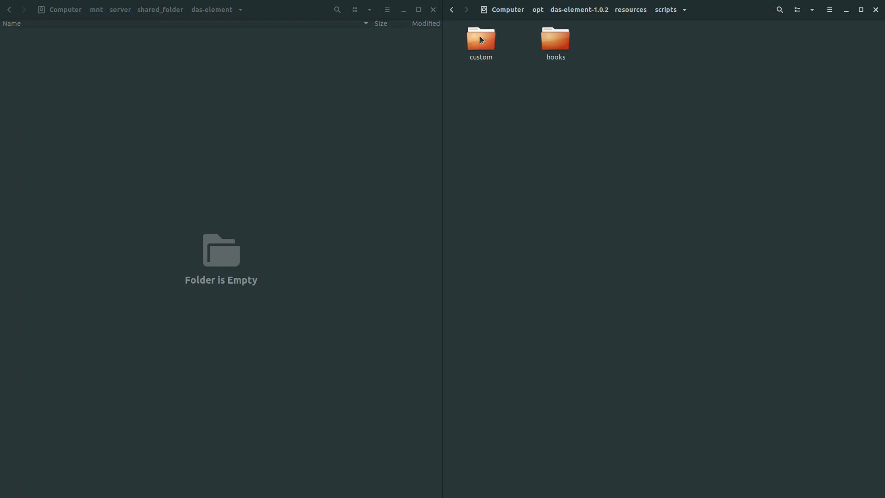
left_click(482, 38)
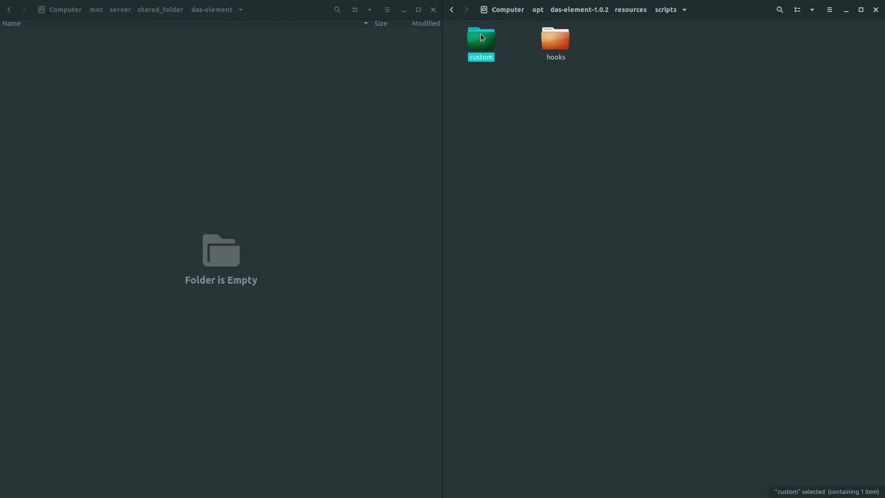
double_click(481, 36)
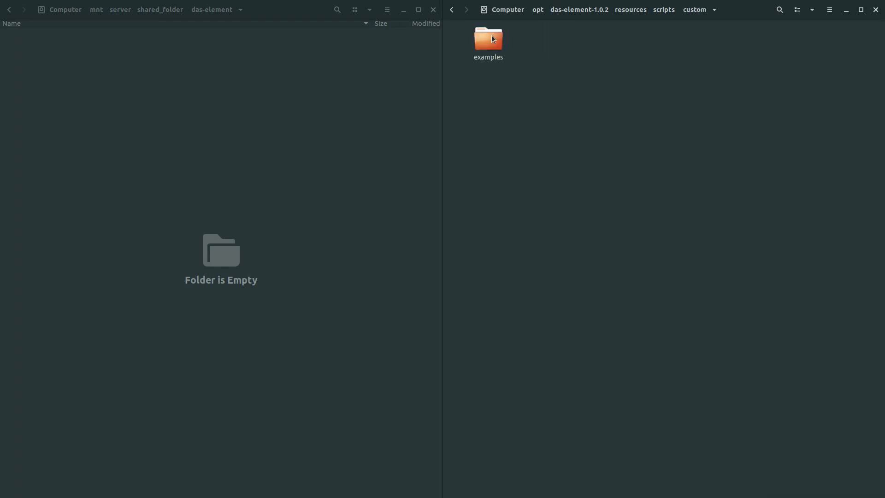
double_click(491, 38)
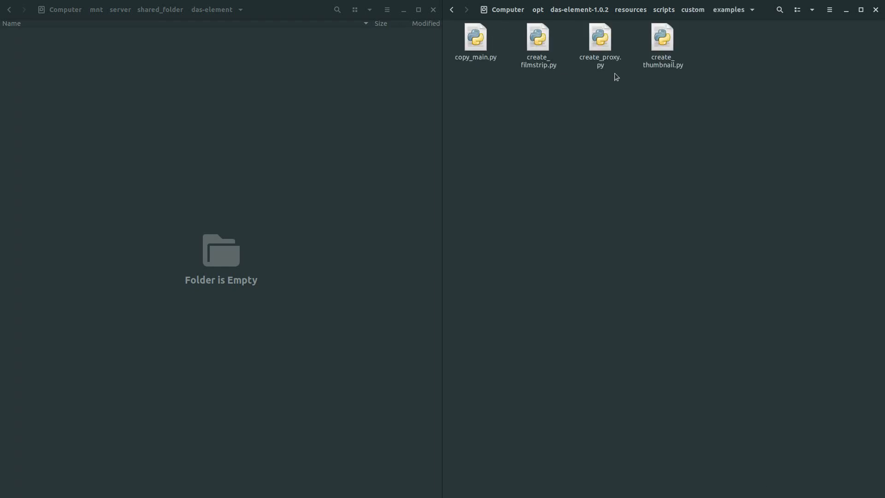
left_click_drag(732, 103, 449, 23)
left_click(668, 124)
Examine the deadline example script in the scripts folder's hooks/examples, then close that file manager view
key("alt+Up")
key("alt+Up")
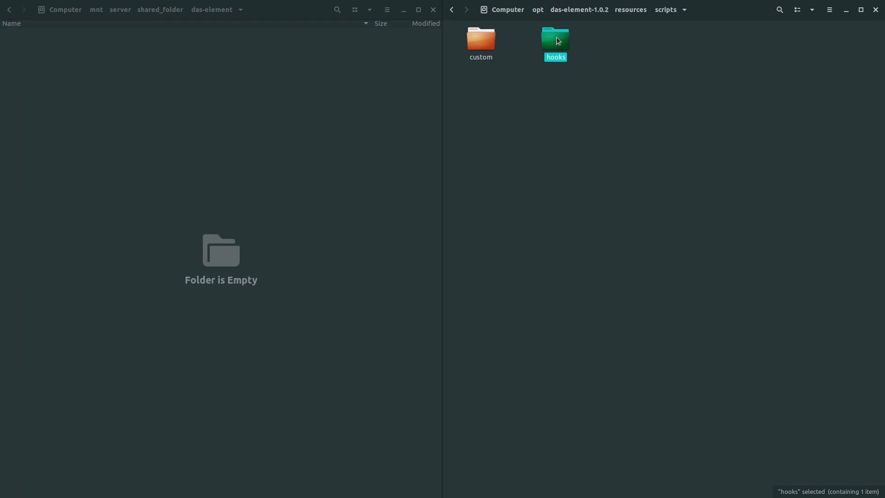
double_click(557, 40)
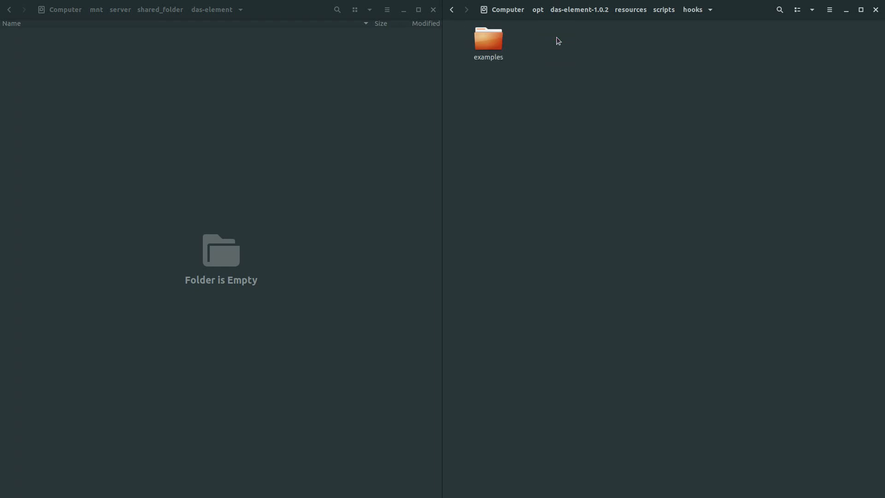
double_click(487, 39)
double_click(485, 36)
left_click_drag(539, 90, 443, 20)
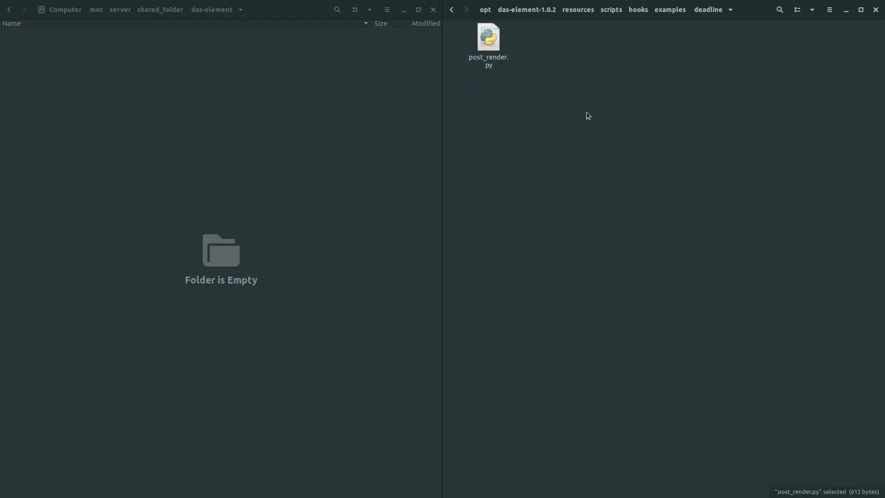
key("ctrl+w")
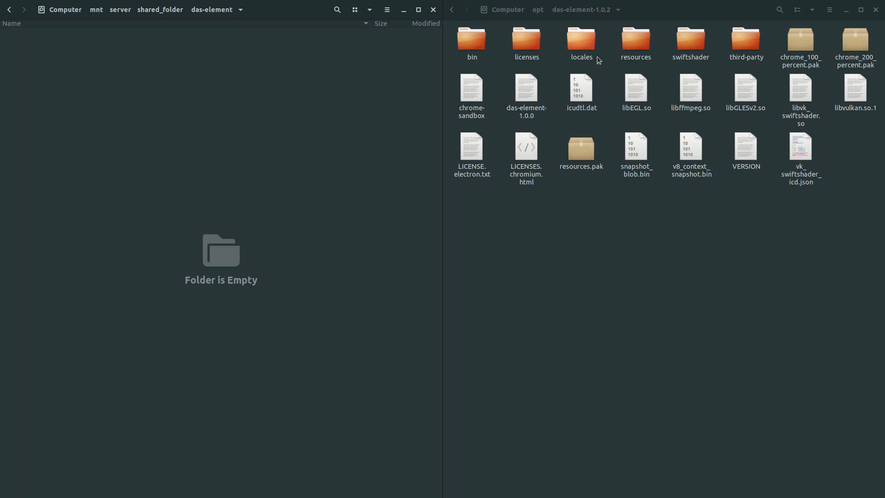
Copy the scripts folder from das-element-1.0.2/resources into the shared das-element folder
double_click(637, 38)
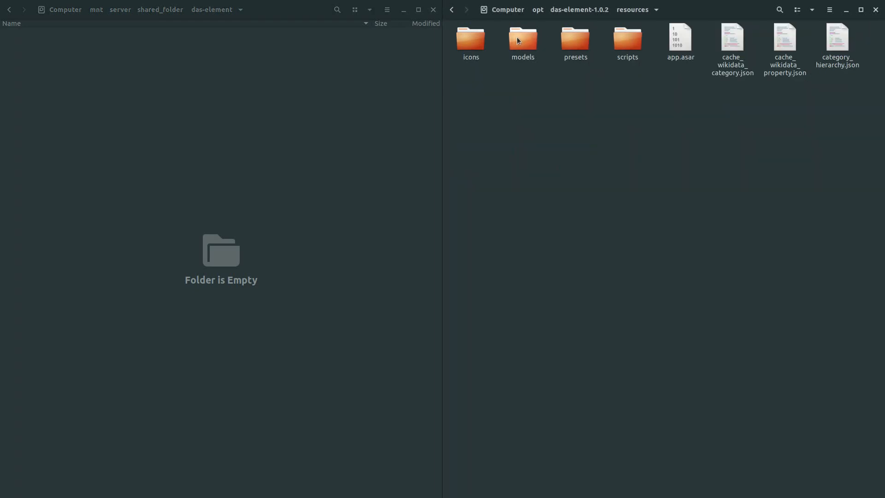
double_click(629, 41)
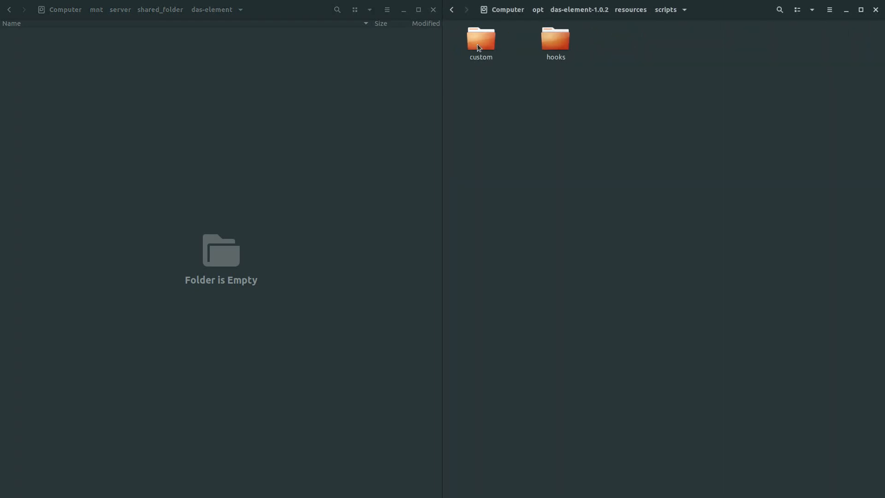
key("alt+Left")
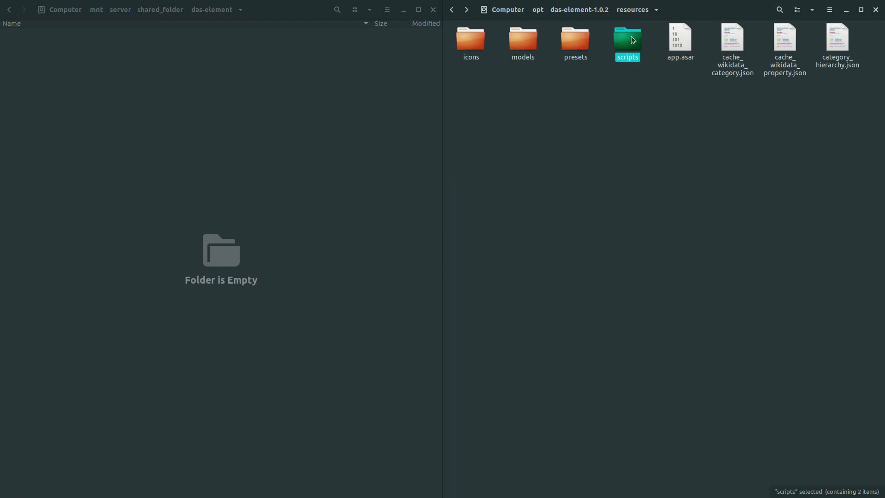
right_click(633, 40)
left_click(668, 113)
right_click(290, 90)
left_click(315, 110)
key("super+Up")
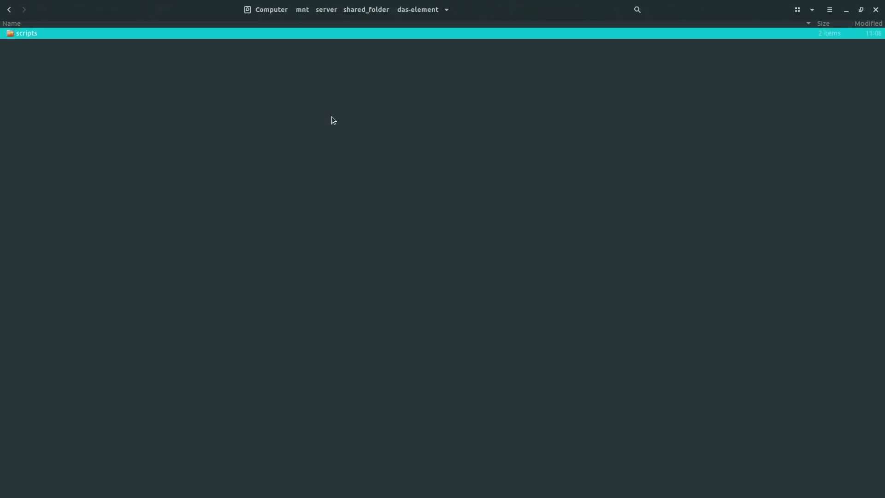
In the shared das-element folder, copy post_render.py from scripts/hooks/examples/deadline into scripts/hooks
key("Return")
key("Down")
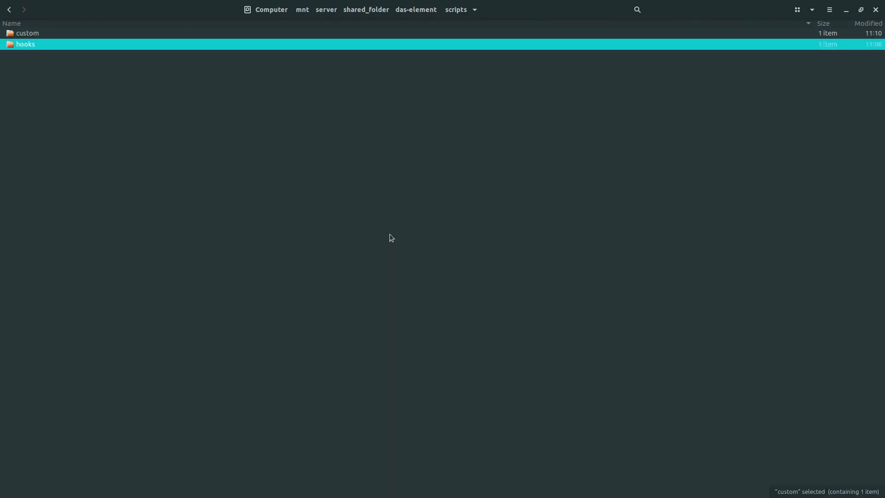
key("Return")
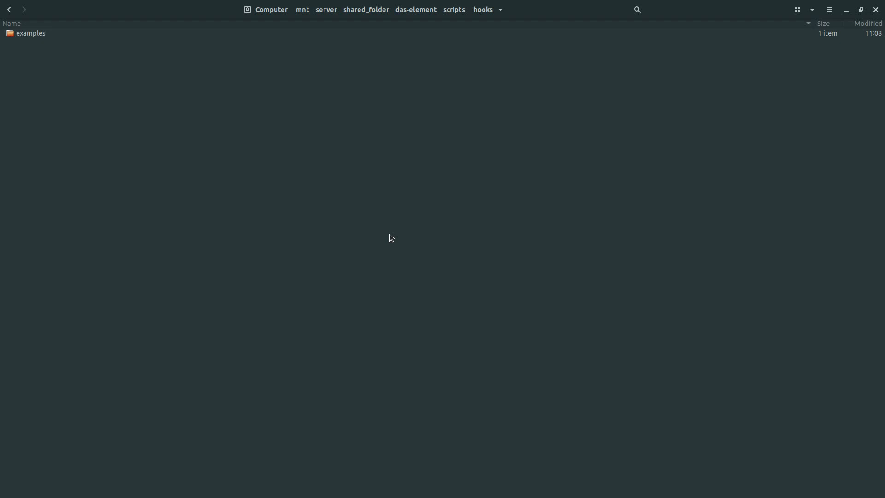
key("Down")
key("Return")
key("Down")
key("Return")
right_click(67, 35)
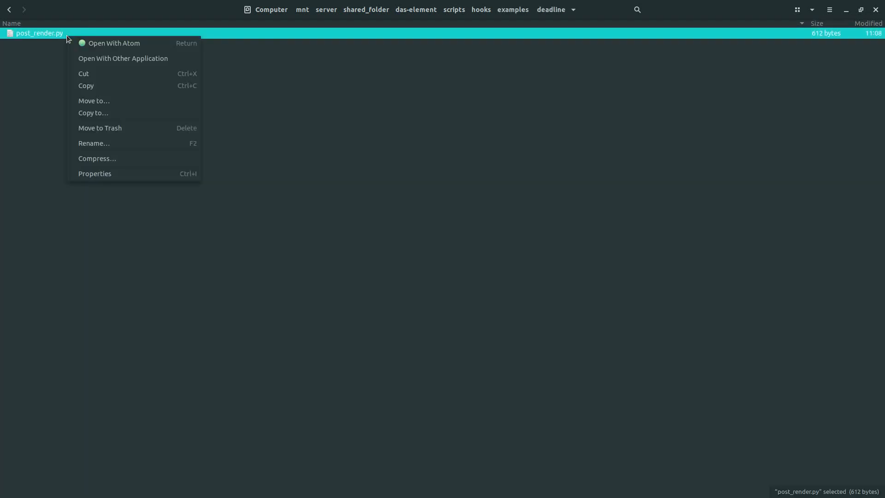
left_click(109, 87)
left_click(483, 10)
right_click(132, 121)
left_click(163, 144)
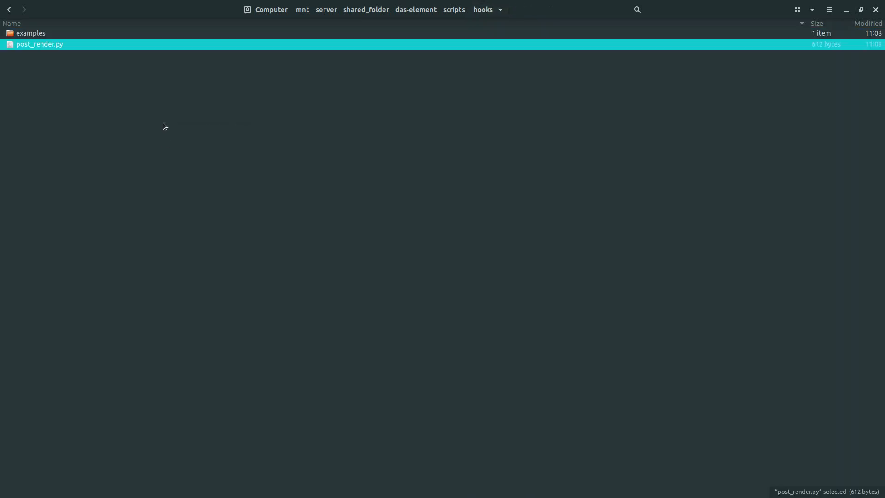
Open the copied post_render.py in Atom and examine its job result regex and the returned dependency dictionary
left_click(81, 48)
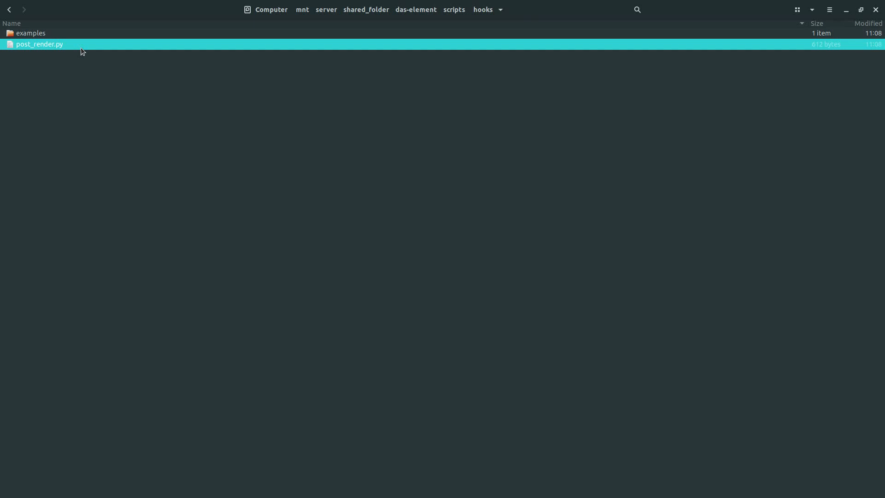
right_click(81, 48)
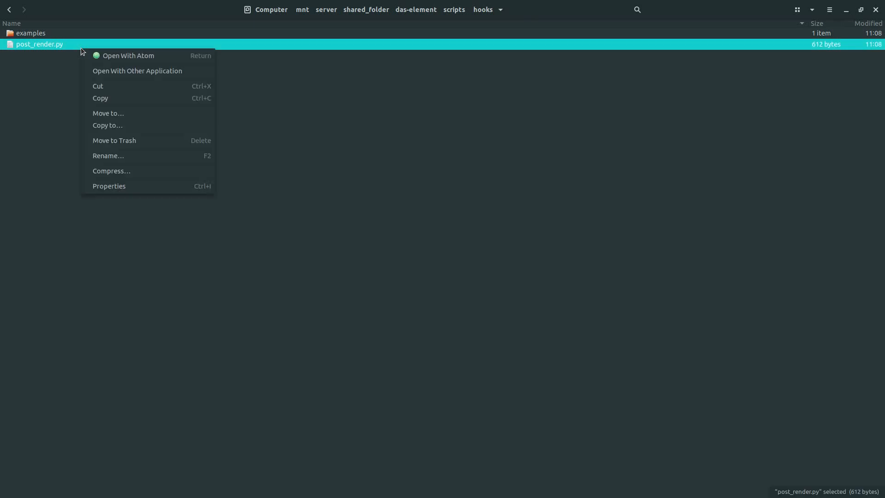
left_click(112, 57)
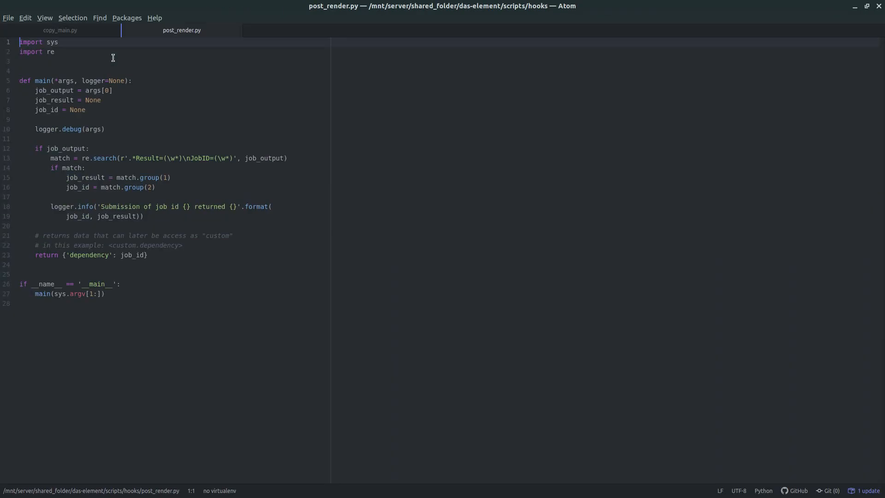
left_click_drag(133, 158, 234, 158)
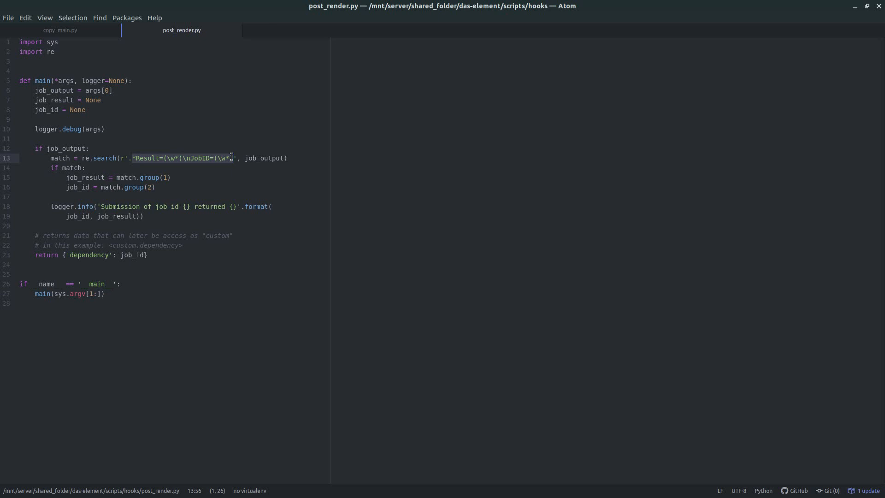
left_click(347, 156)
left_click_drag(65, 256, 177, 257)
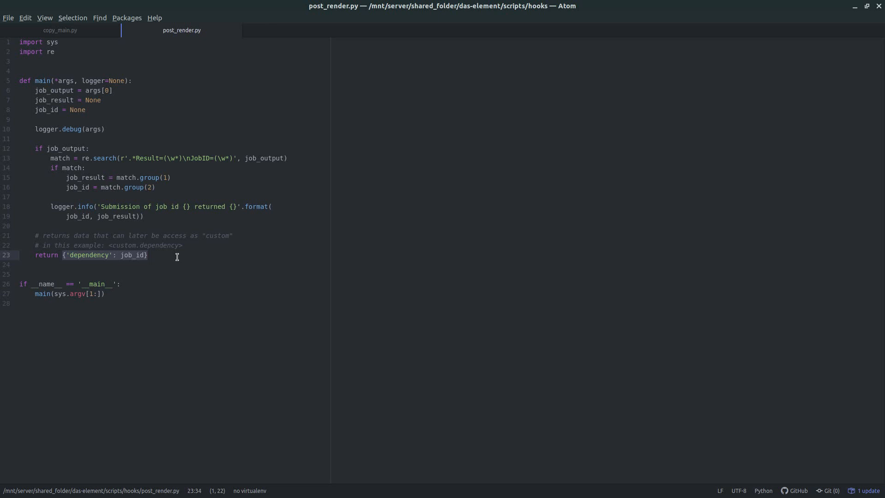
left_click(177, 257)
In the file manager, copy all four example Python scripts from scripts/custom/examples into the shared scripts/custom folder
key("alt+Tab")
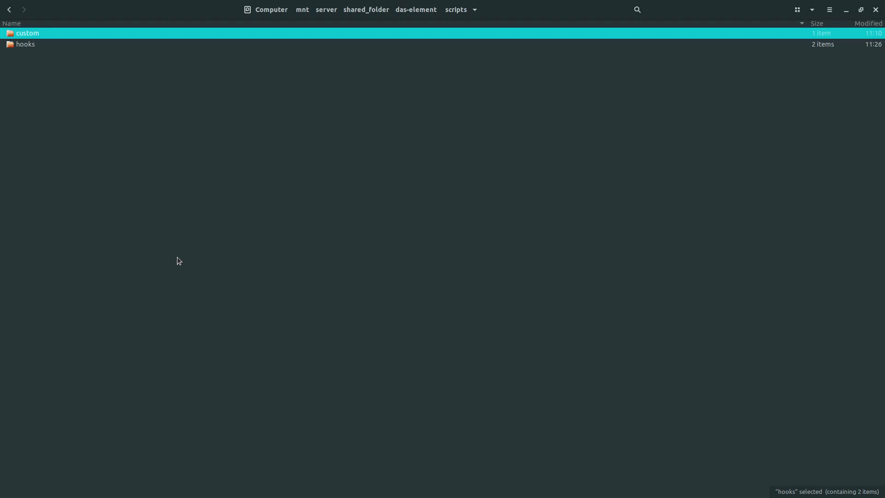
key("Return")
key("Down")
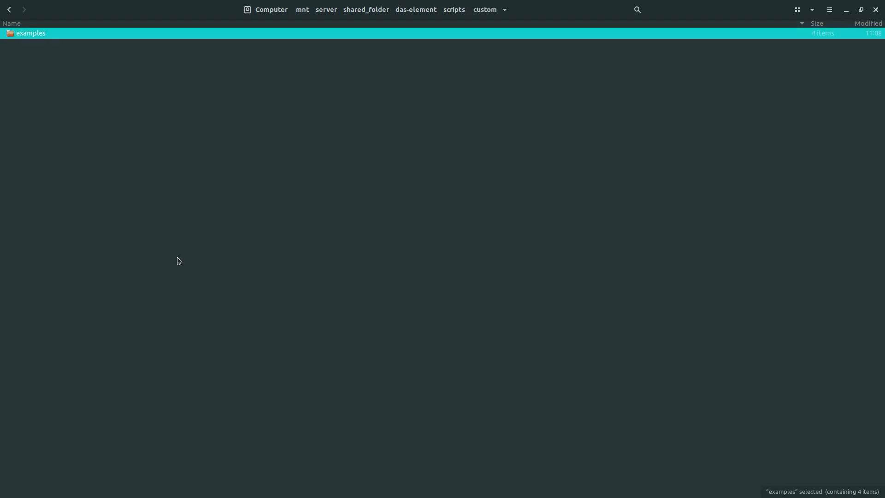
key("Return")
key("ctrl+a")
right_click(115, 48)
left_click(145, 112)
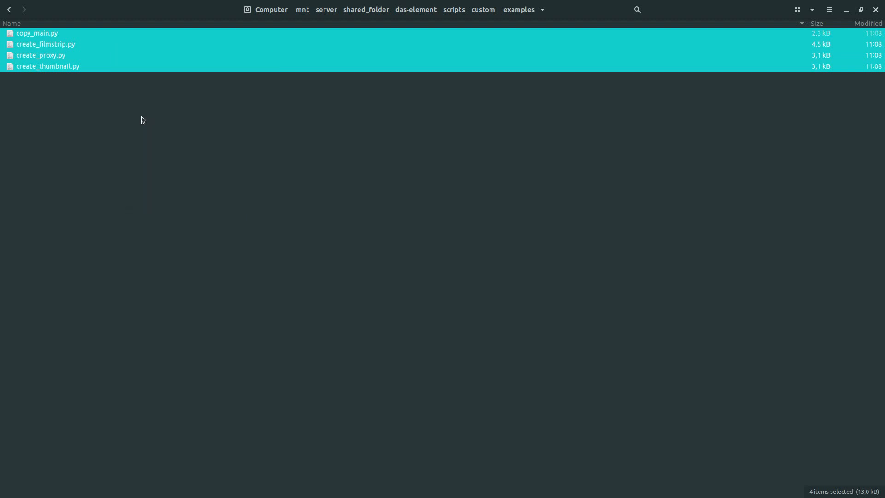
left_click(354, 84)
left_click(479, 8)
left_click(133, 92)
right_click(137, 92)
left_click(181, 114)
left_click(222, 117)
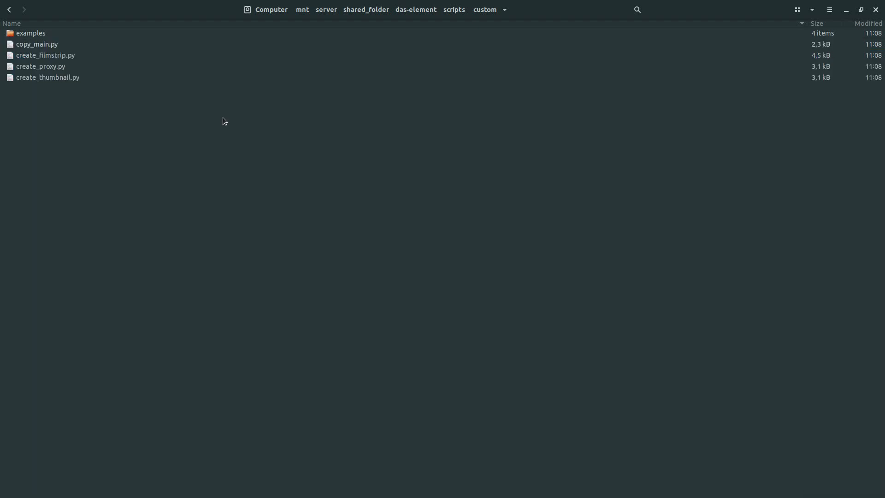
Open the copied copy_main.py in Atom and examine its exec, params and Requirements notes and the DASELEMENT_RESOURCES start directory
left_click(53, 43)
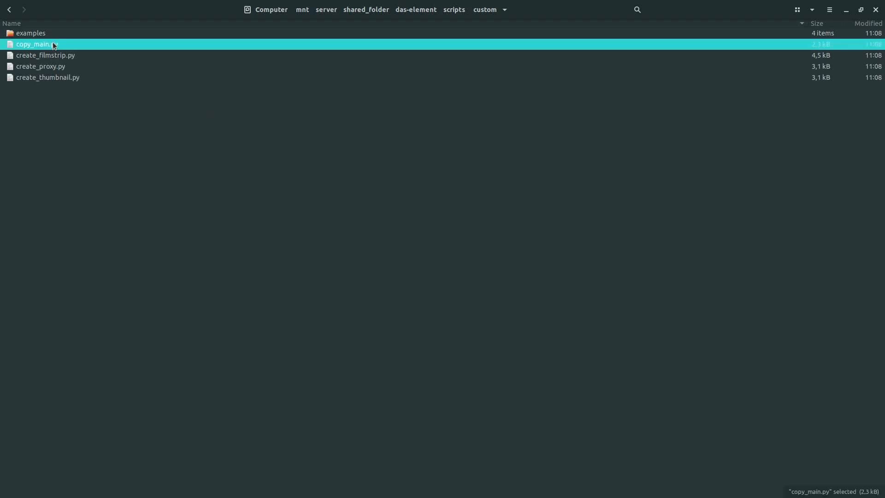
right_click(67, 44)
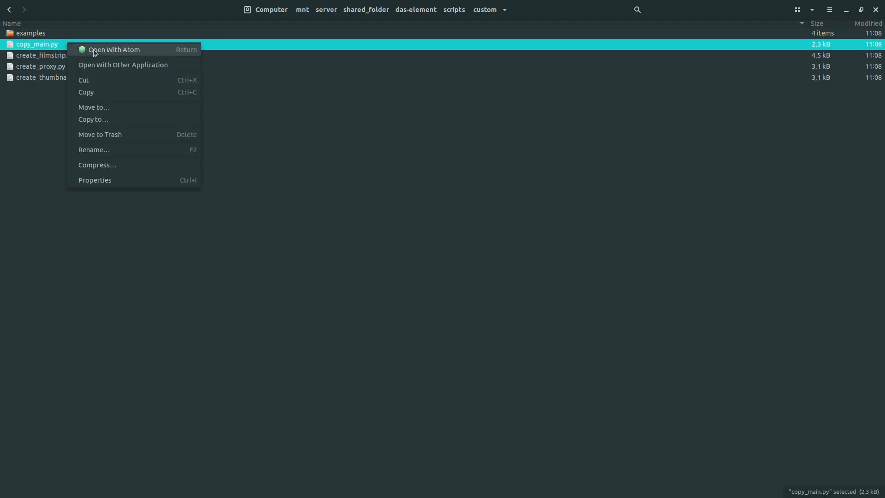
left_click(127, 47)
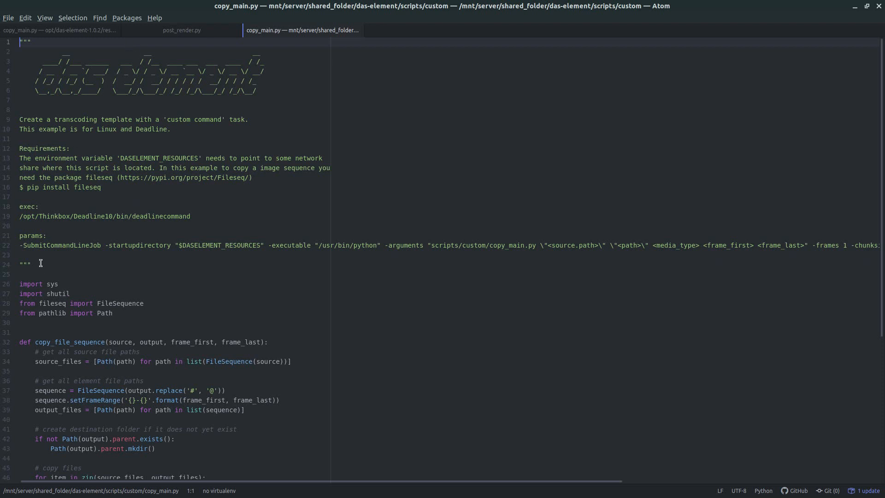
left_click_drag(41, 255, 19, 206)
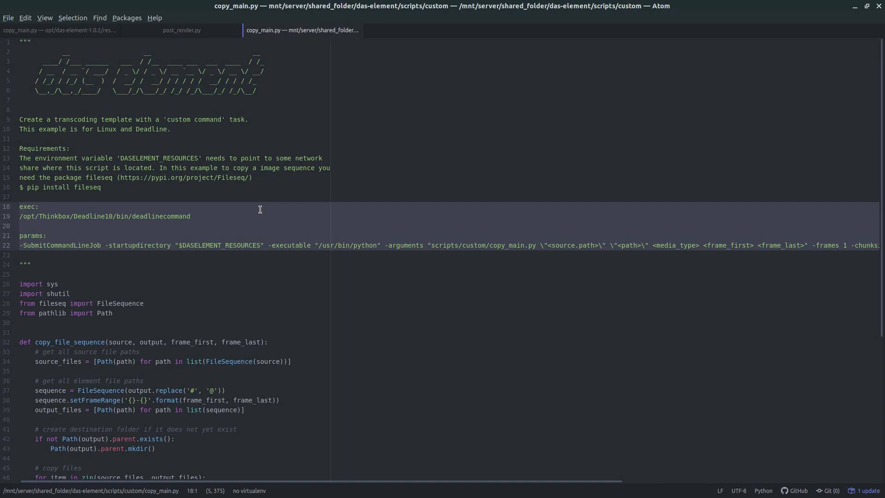
left_click(108, 187)
key("shift+Up")
key("shift+Up")
key("shift+Up")
key("shift+Up")
key("shift+Home")
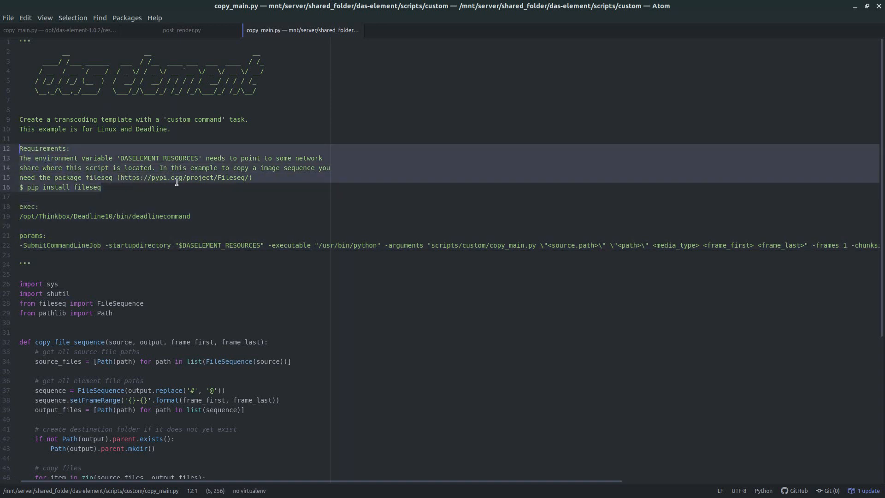
key("alt+Tab")
left_click_drag(175, 245, 262, 247)
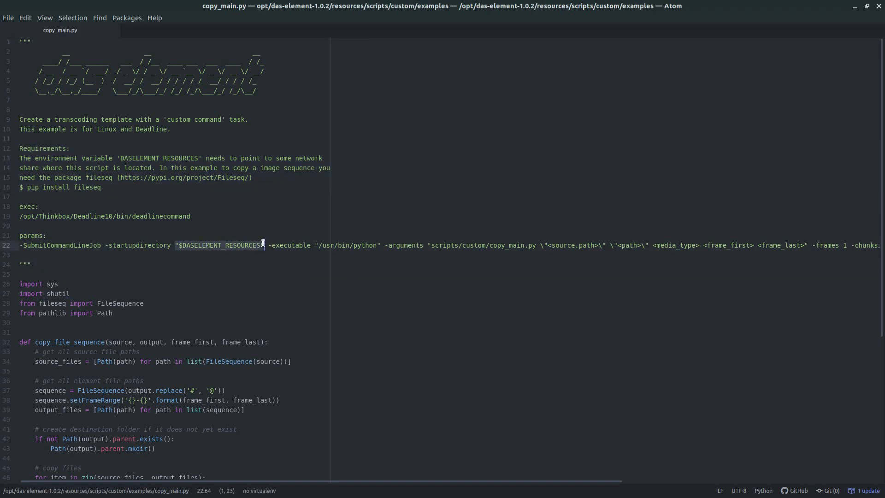
left_click(276, 216)
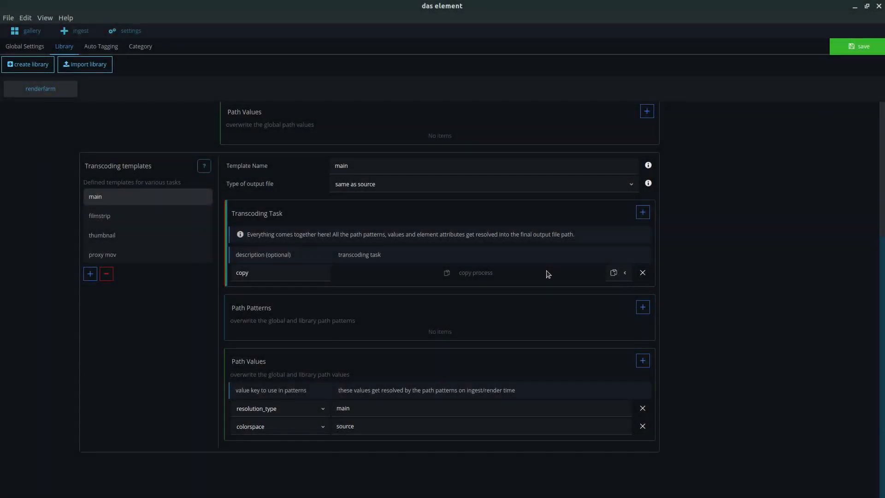
In das element, change the main template's copy task to Custom Command with exec /opt/Thinkbox/Deadline10/bin/deadlinecommand, copied from copy_main.py
left_click(613, 272)
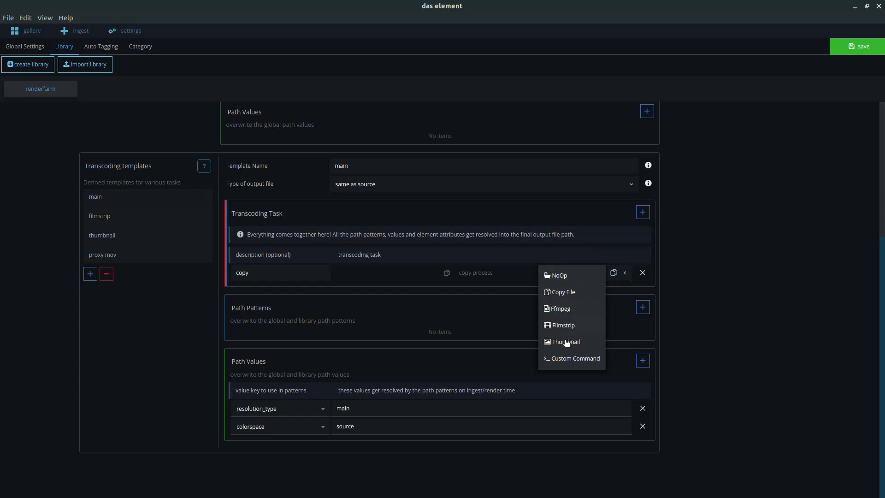
left_click(566, 360)
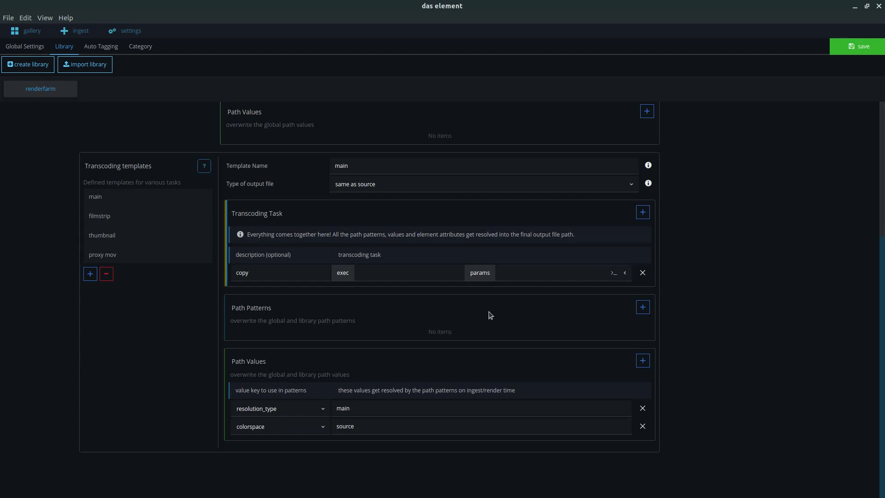
key("alt+Tab")
left_click_drag(193, 216, 18, 216)
right_click(54, 220)
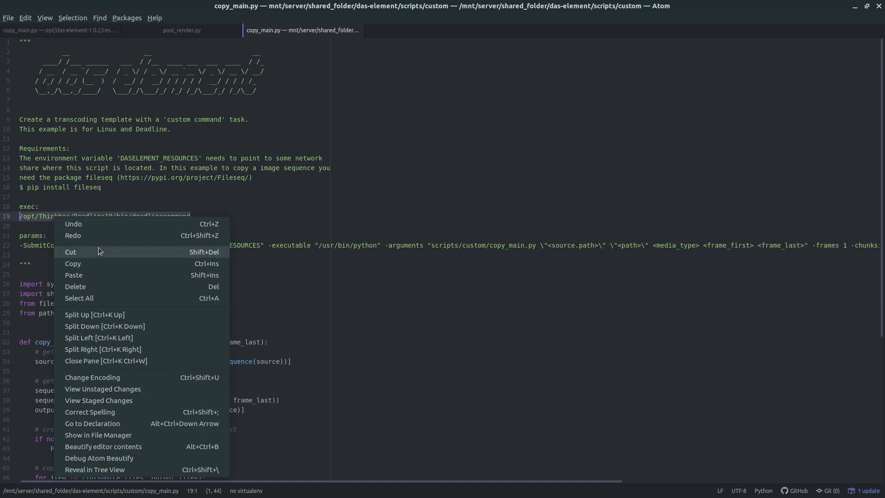
left_click(109, 264)
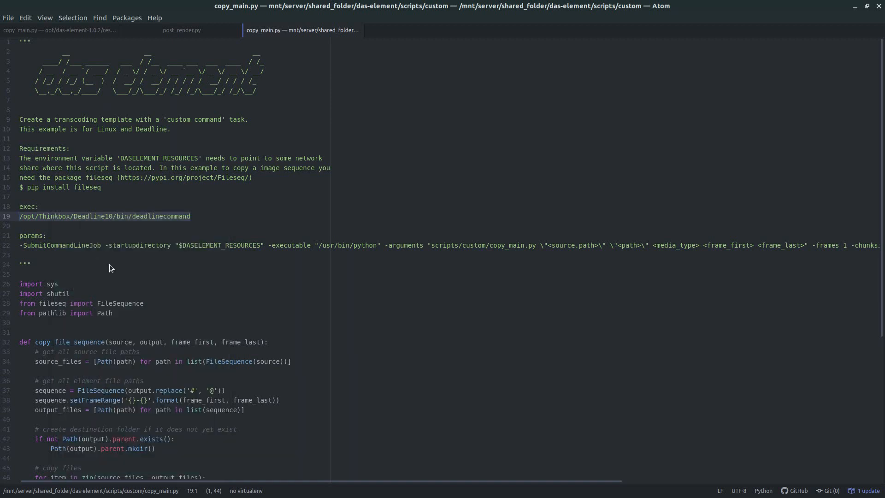
key("alt+Tab")
left_click(410, 298)
key("ctrl+v")
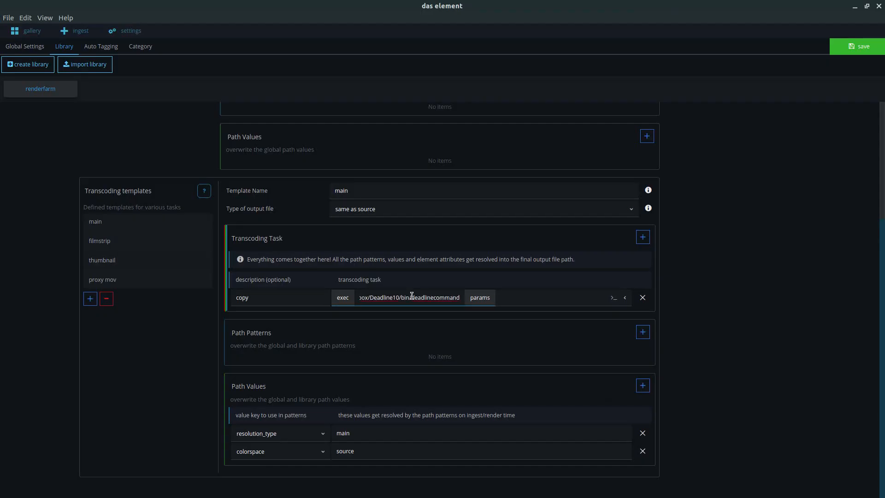
Copy the -SubmitCommandLineJob parameter line from copy_main.py in Atom into the params of the main template's copy task
key("alt+Tab")
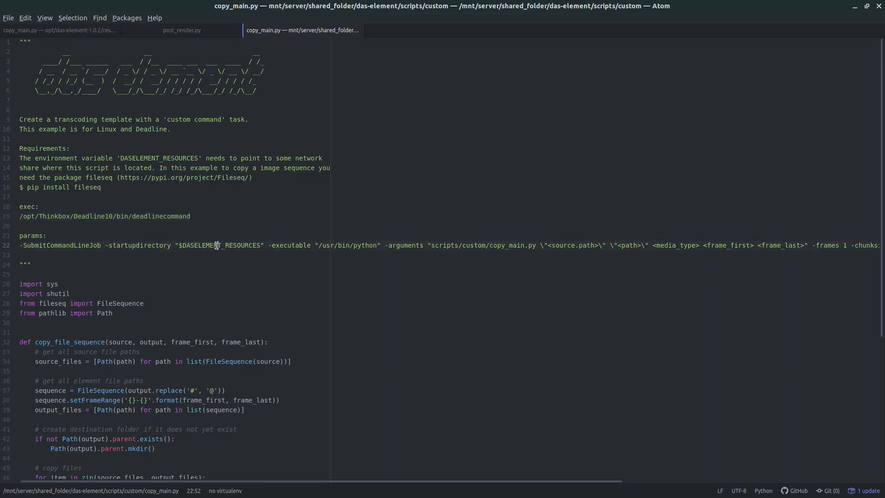
triple_click(217, 245)
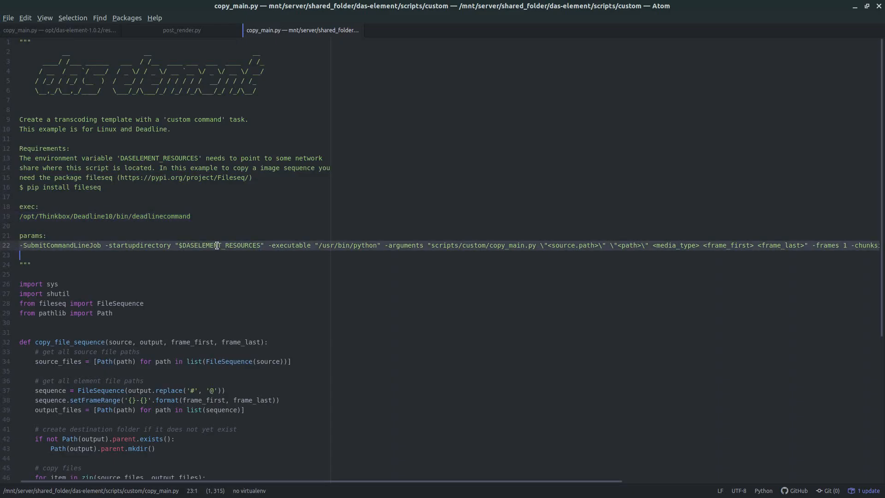
key("alt+Tab")
left_click(526, 297)
key("ctrl+v")
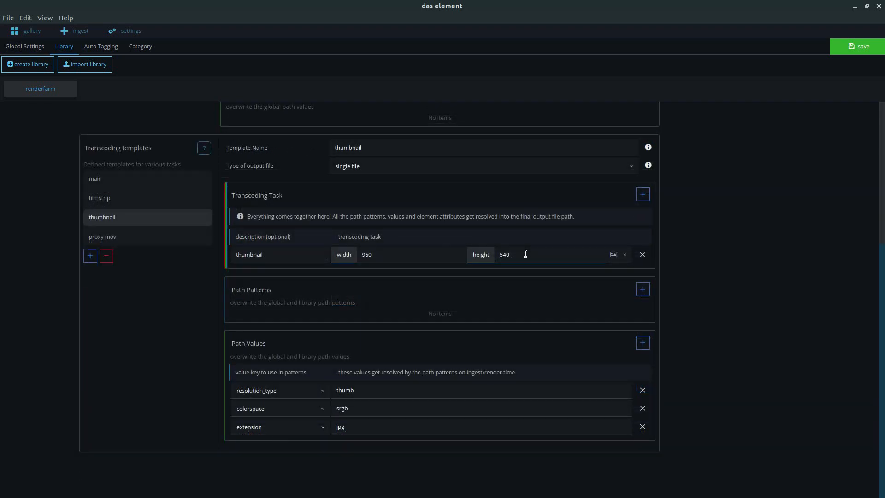
Add a width path value of 960 to the thumbnail transcoding template
key("shift+Tab")
key("Tab")
left_click(643, 342)
left_click(289, 453)
left_click(256, 335)
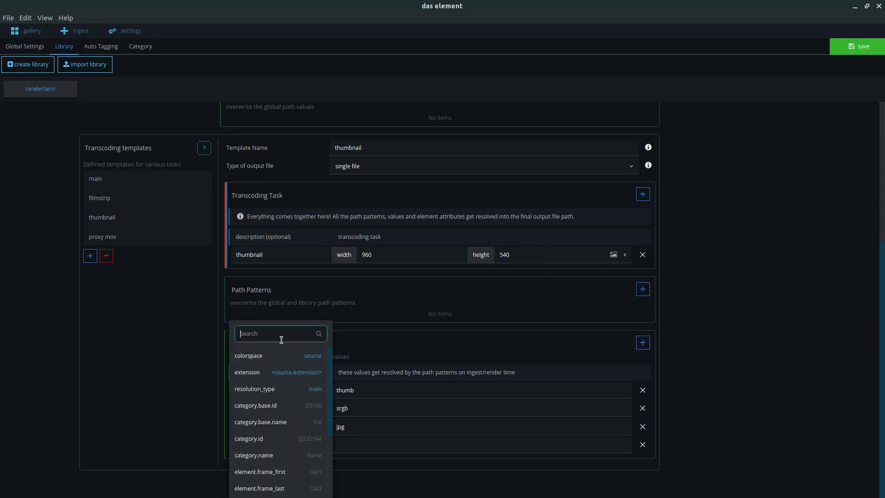
type("wid")
left_click(291, 356)
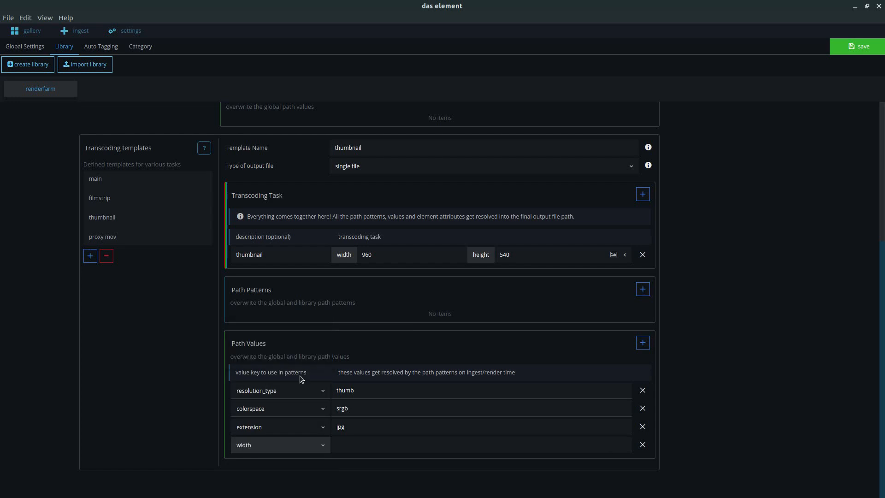
left_click(349, 441)
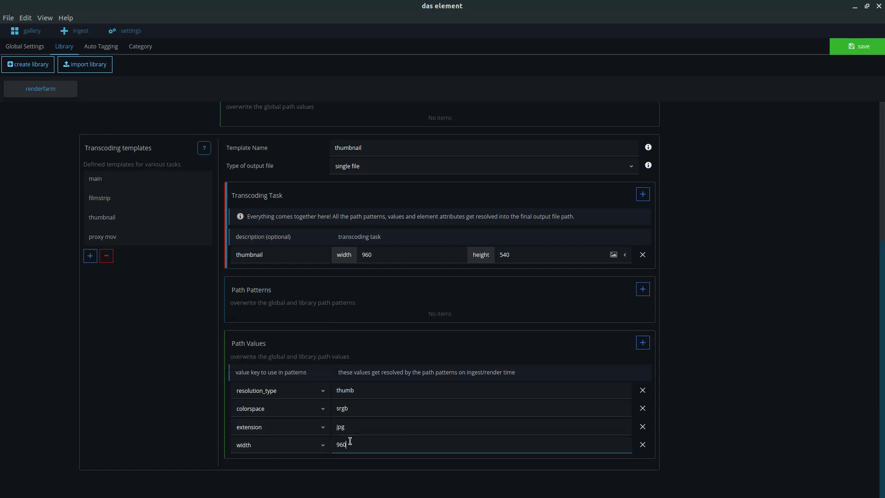
Add a height path value of 540 to the thumbnail transcoding template
left_click(642, 342)
scroll(368, 414, "down", 1)
left_click(279, 427)
left_click(255, 335)
type("heigh")
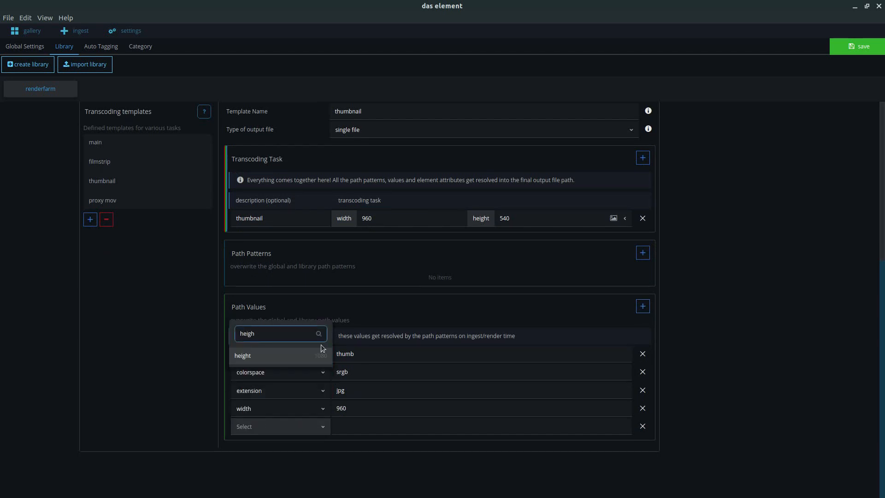
left_click(304, 358)
left_click(344, 427)
left_click(782, 221)
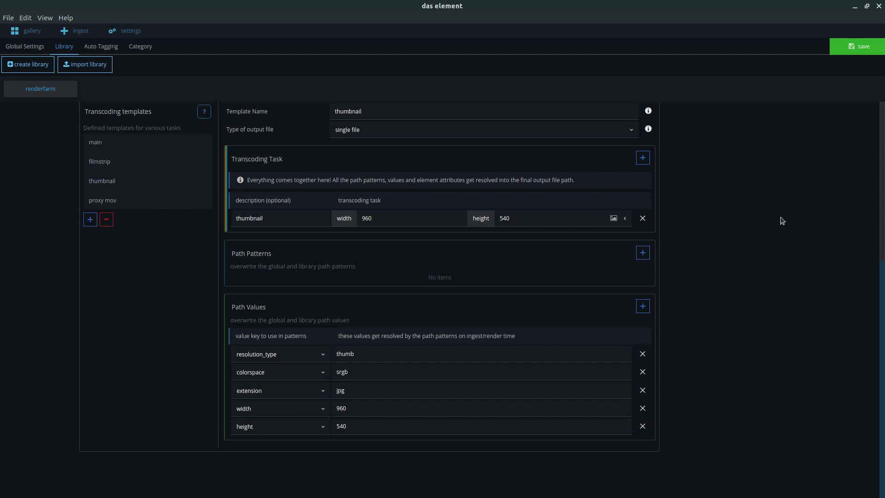
Change the thumbnail template's task to Custom Command with exec /opt/Thinkbox/Deadline10/bin/deadlinecommand, copied from create_thumbnail.py opened in Atom
left_click(625, 218)
left_click(572, 305)
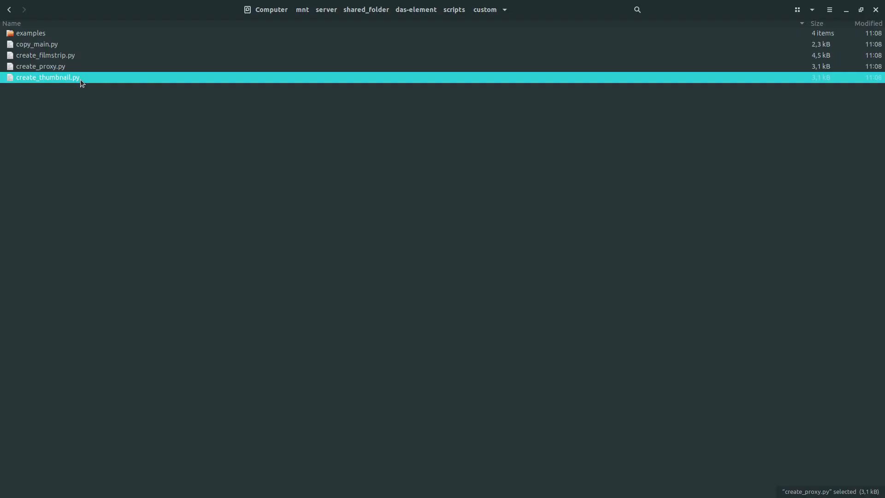
right_click(82, 83)
left_click(113, 85)
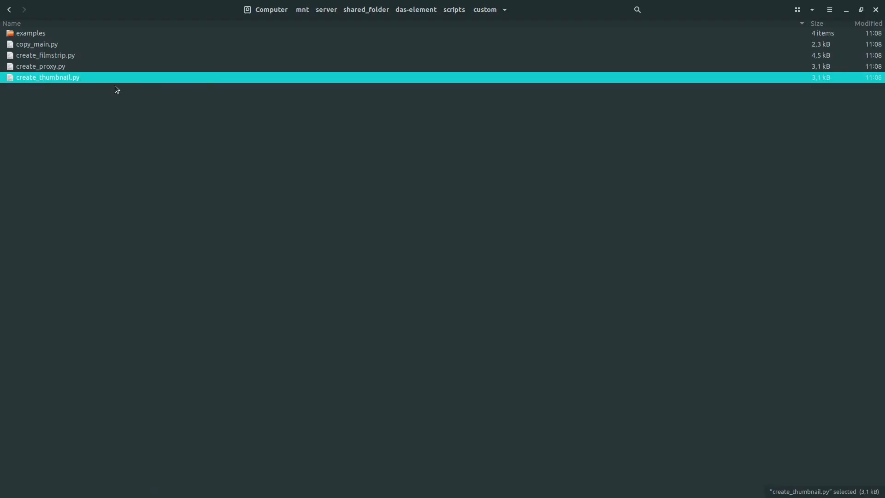
triple_click(108, 196)
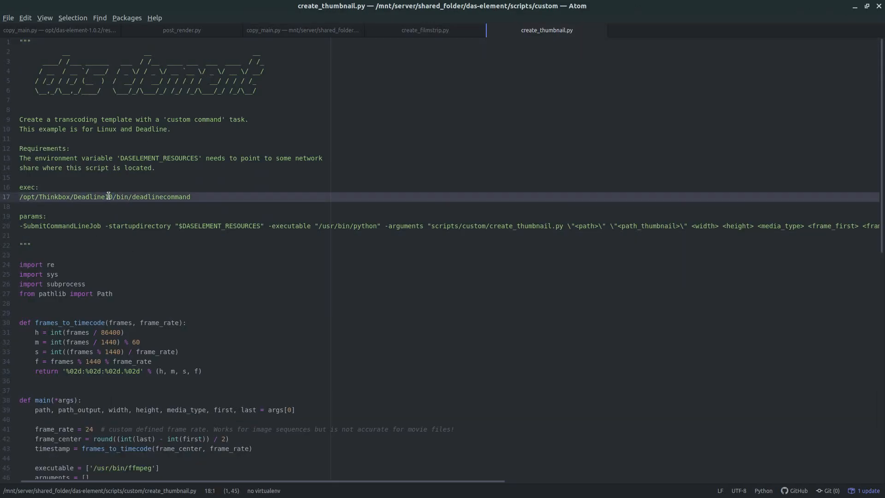
left_click(178, 196)
left_click_drag(191, 196, 6, 199)
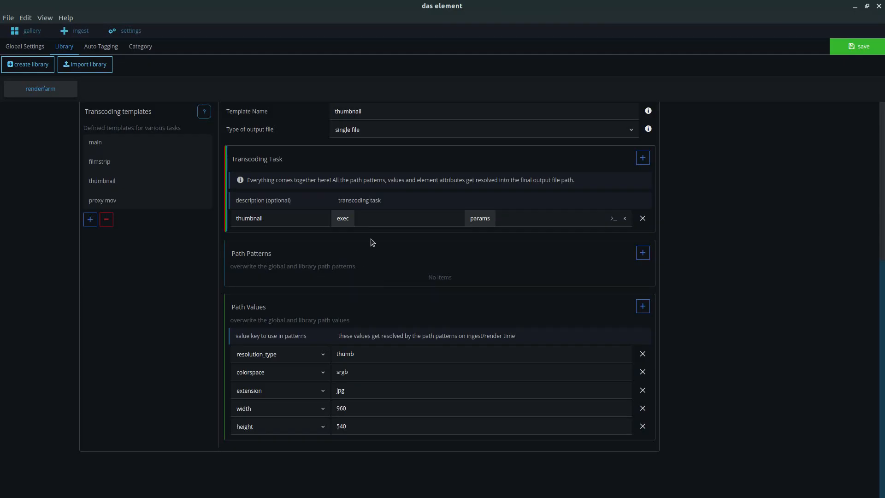
left_click(374, 218)
key("ctrl+v")
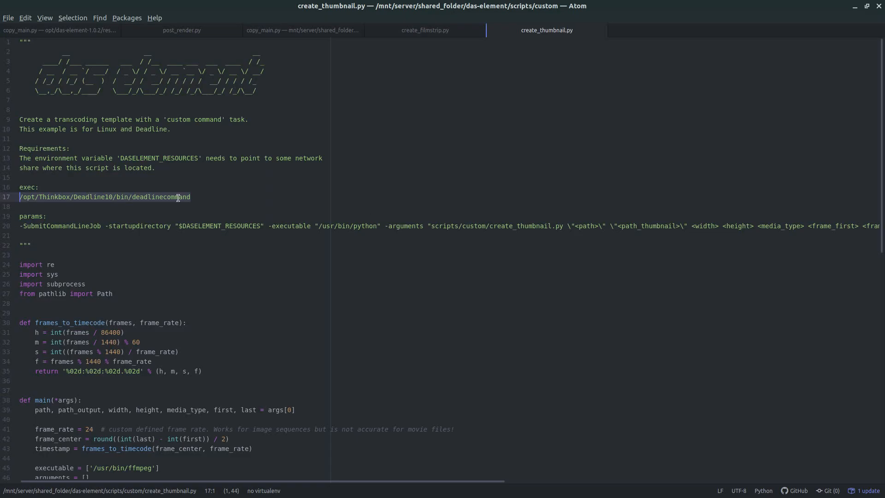
Copy the -SubmitCommandLineJob parameter line from create_thumbnail.py in Atom into the params of the thumbnail template's task in das element
triple_click(166, 225)
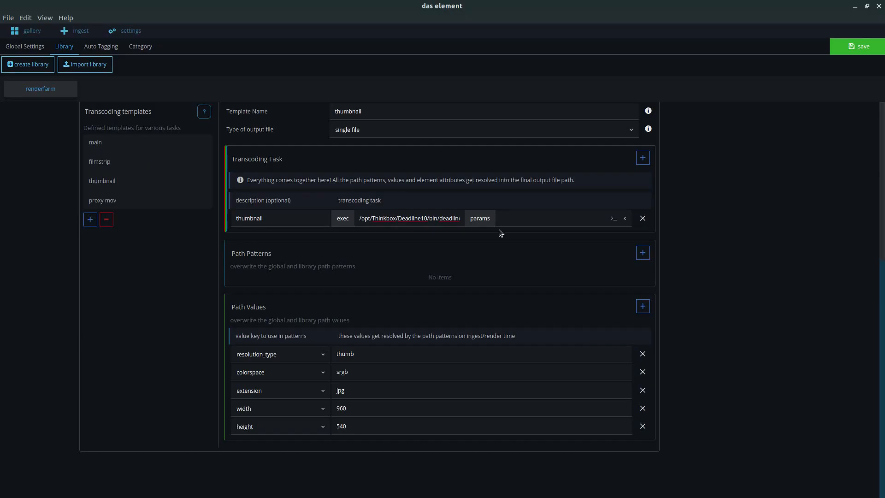
left_click(511, 218)
key("ctrl+v")
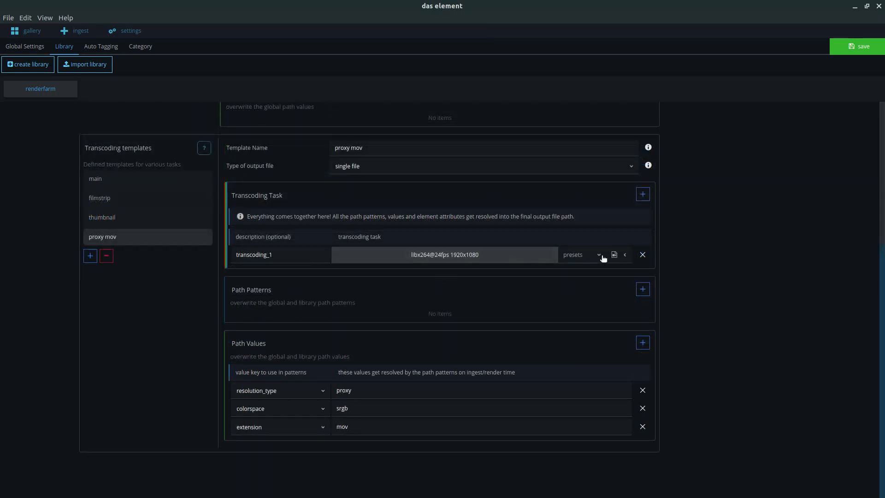
Change the proxy mov template's task to Custom Command with exec /opt/Thinkbox/Deadline10/bin/deadlinecommand, copied from create_proxy.py opened in Atom
left_click(613, 254)
left_click(574, 340)
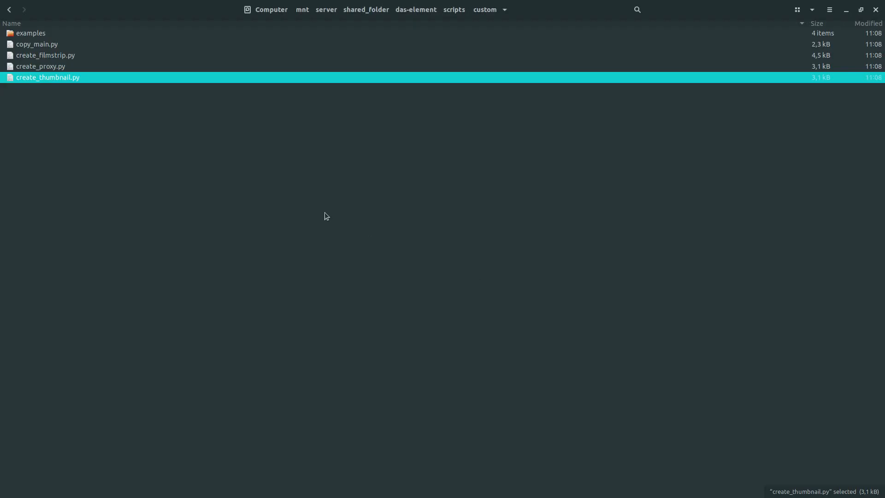
left_click(324, 212)
right_click(54, 68)
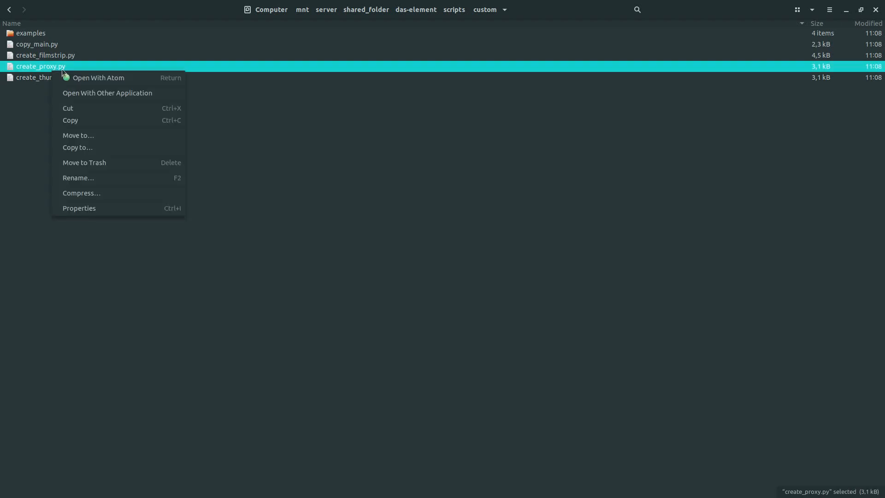
left_click(93, 80)
left_click_drag(192, 198, 16, 197)
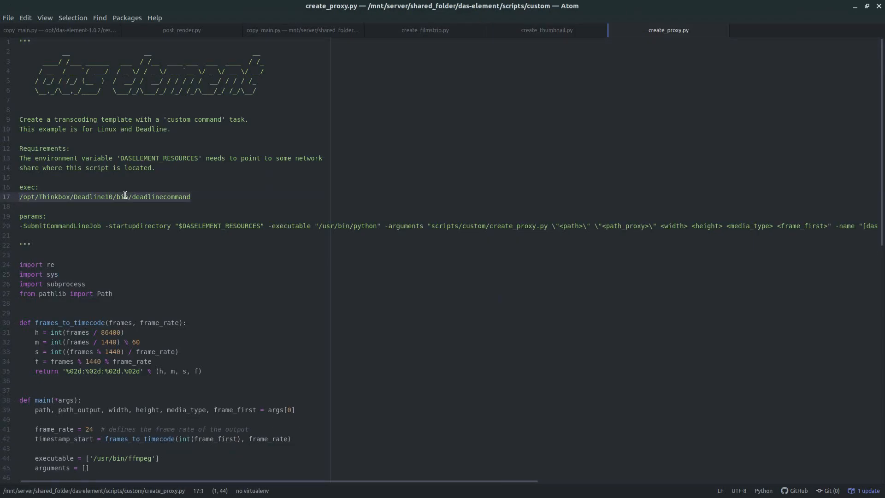
key("ctrl+c")
key("alt+Tab")
key("ctrl+v")
key("alt+Tab")
Copy the -SubmitCommandLineJob parameter line from create_proxy.py in Atom into the params of the proxy mov template's task in das element
triple_click(210, 225)
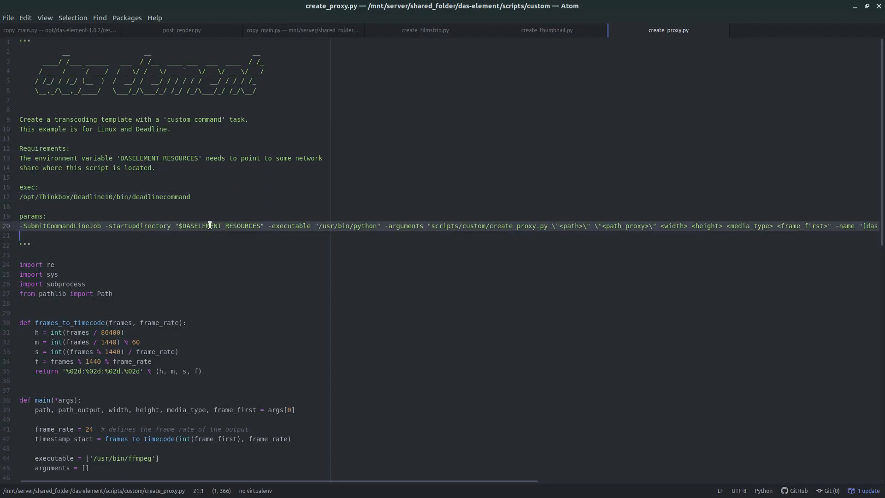
key("alt+Tab")
left_click(517, 254)
key("ctrl+v")
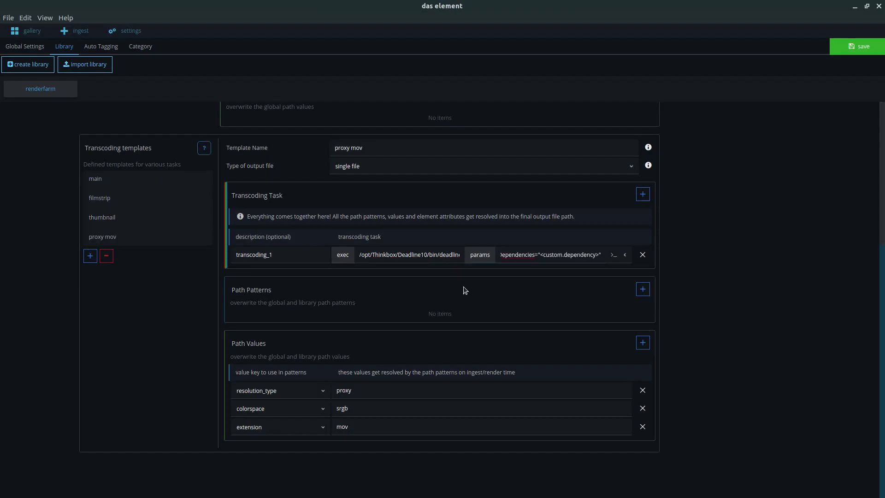
Add a width path value of 1920 to the proxy mov transcoding template
left_click(642, 342)
left_click(280, 427)
left_click(274, 333)
type("w")
key("Return")
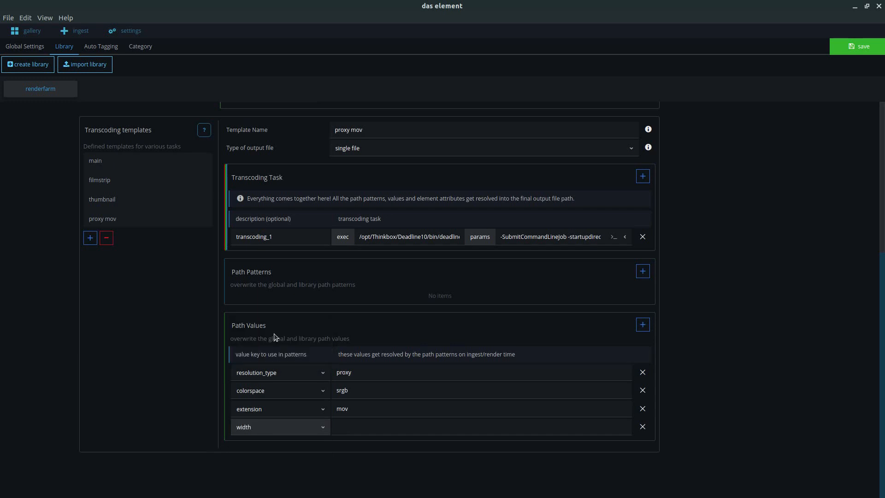
left_click(374, 431)
type("1920")
Add a height path value of 1080 to the proxy mov transcoding template
left_click(643, 324)
left_click(260, 426)
left_click(265, 334)
type("he")
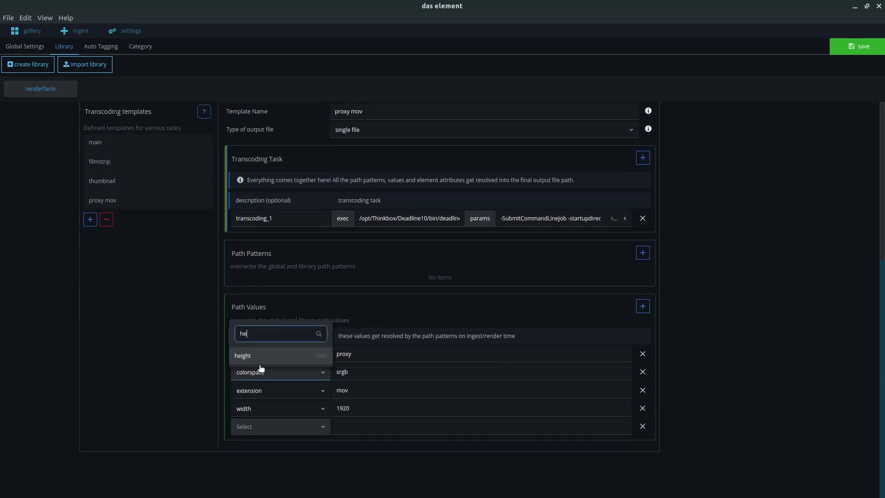
key("Return")
left_click(373, 426)
type("1080")
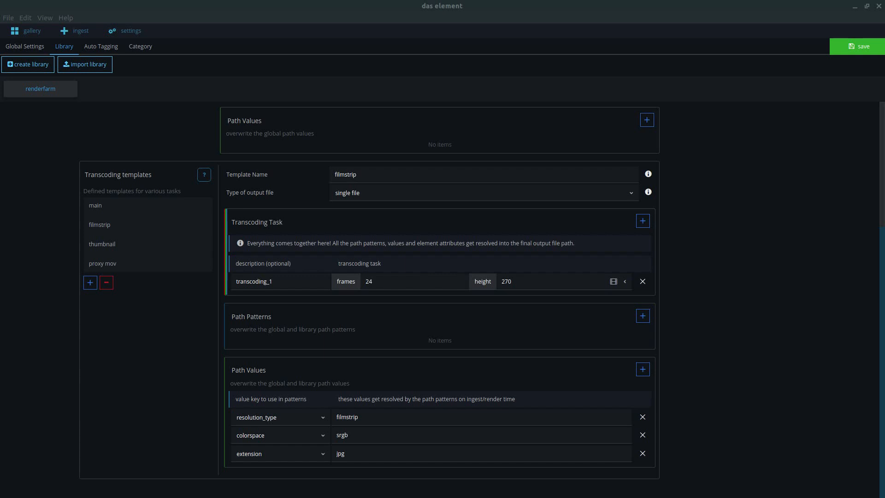
Add two path value rows to the filmstrip transcoding template and set the first one to height 270
left_click_drag(528, 282, 492, 283)
left_click_drag(375, 281, 357, 282)
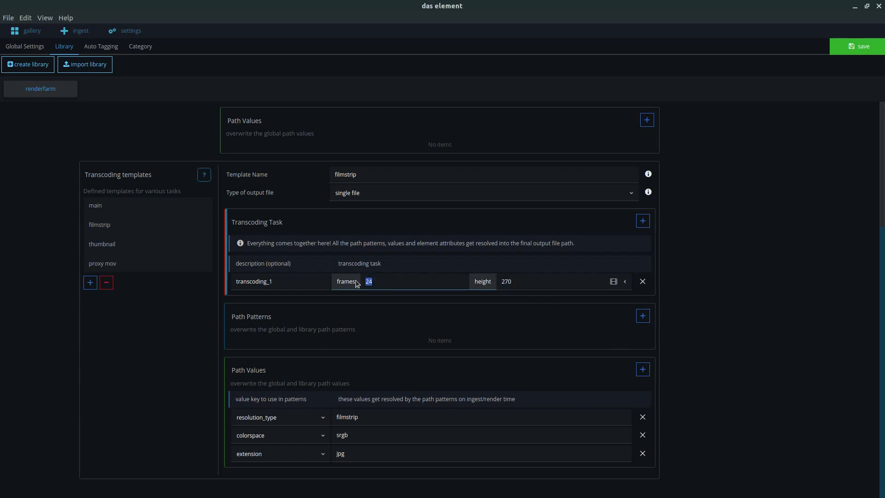
left_click(429, 311)
left_click(642, 369)
left_click(642, 369)
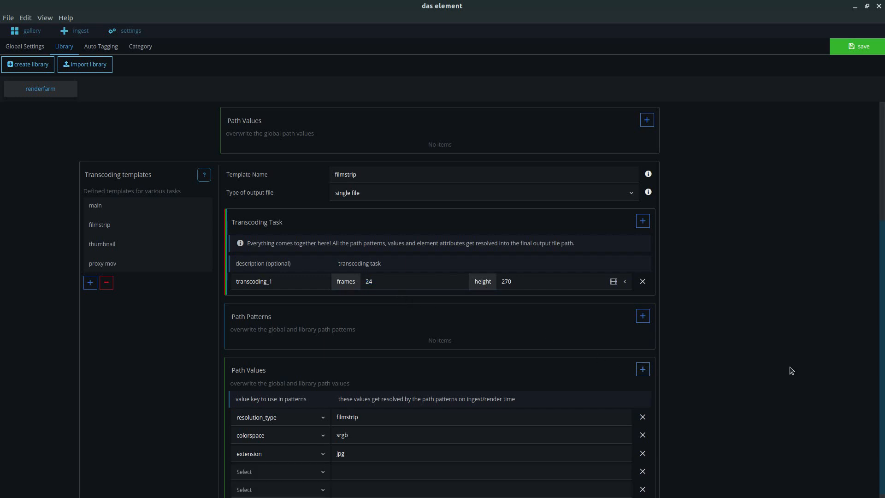
scroll(389, 389, "down", 2)
left_click(306, 408)
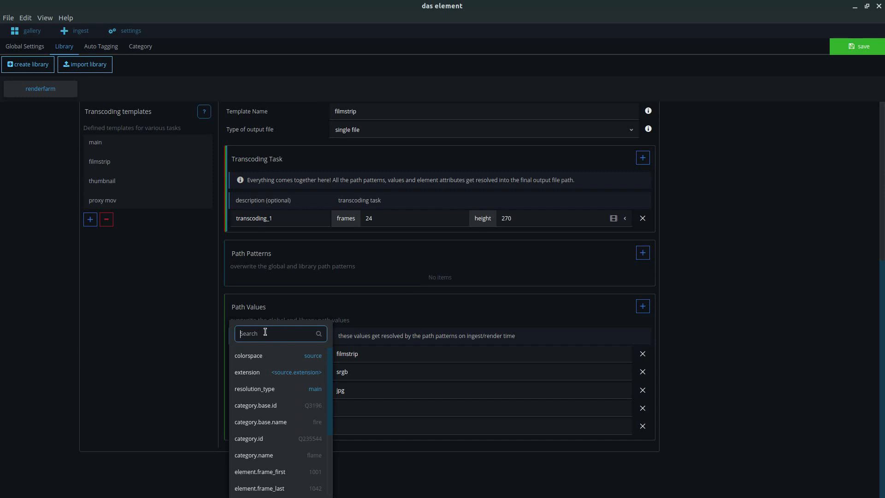
type("hei")
key("Return")
left_click(357, 413)
type("270")
Set the filmstrip template's remaining empty path value to width 11520
left_click(291, 426)
type("wid")
left_click(263, 357)
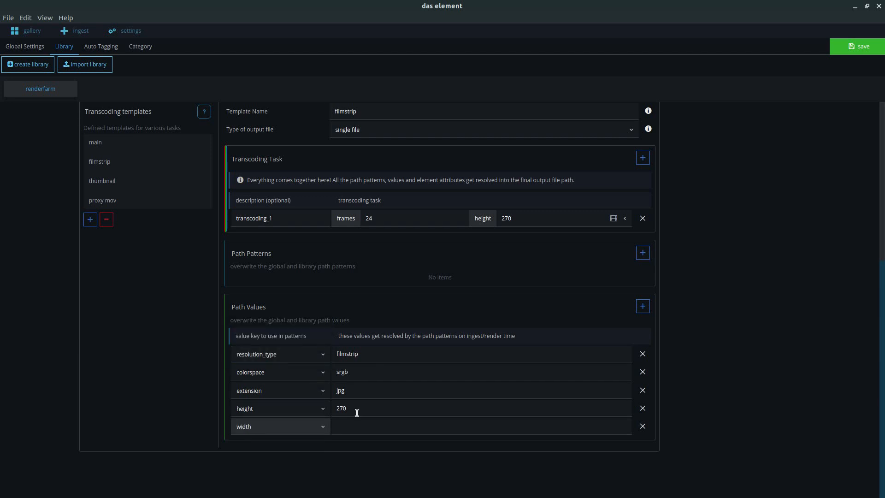
left_click(364, 424)
type("11520")
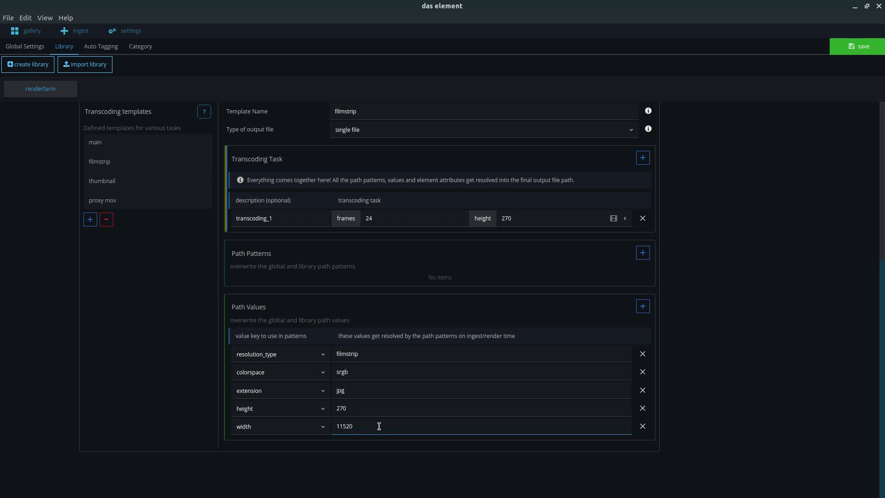
Change the filmstrip template's task to Custom Command with exec /opt/Thinkbox/Deadline10/bin/deadlinecommand, copied from create_filmstrip.py in Atom
left_click(623, 218)
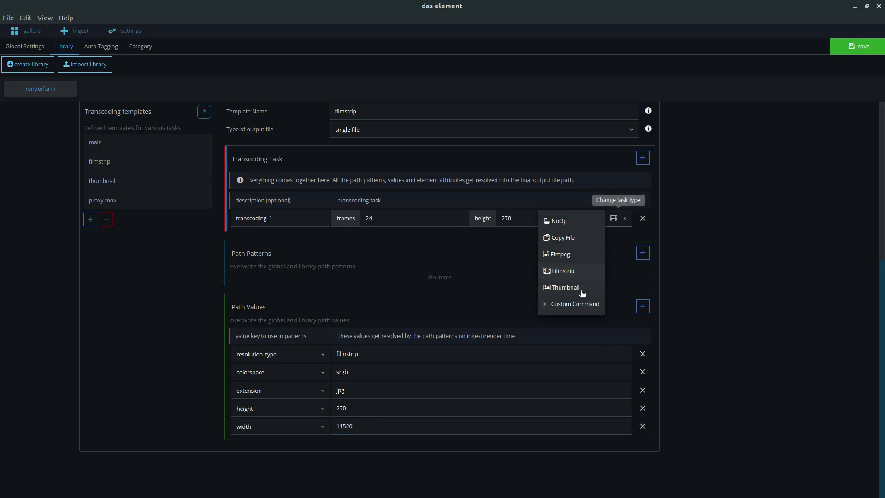
left_click(568, 306)
key("alt+Tab")
left_click_drag(265, 250, 30, 250)
key("alt+Tab")
left_click(399, 223)
key("ctrl+v")
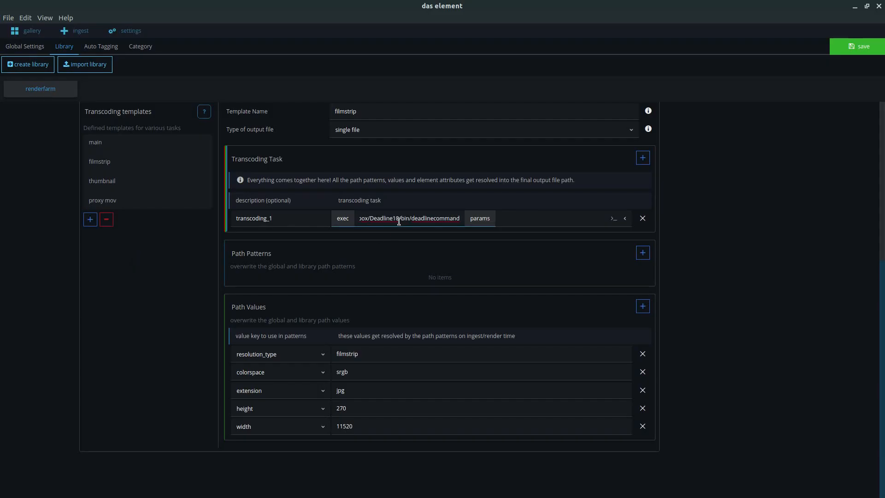
Copy the -SubmitCommandLineJob parameter line from create_filmstrip.py in Atom into the filmstrip task's params and save the library settings in das element
key("alt+Tab")
triple_click(363, 289)
key("alt+Tab")
left_click(519, 219)
key("ctrl+v")
left_click(469, 266)
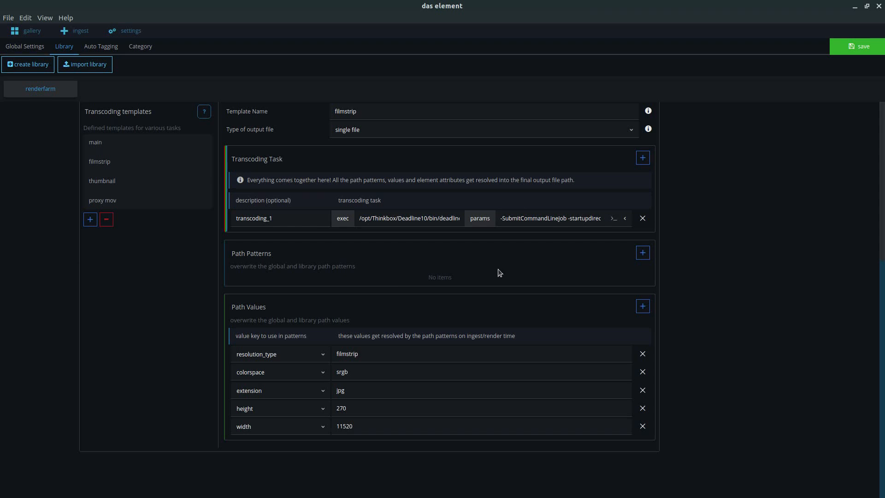
left_click(848, 46)
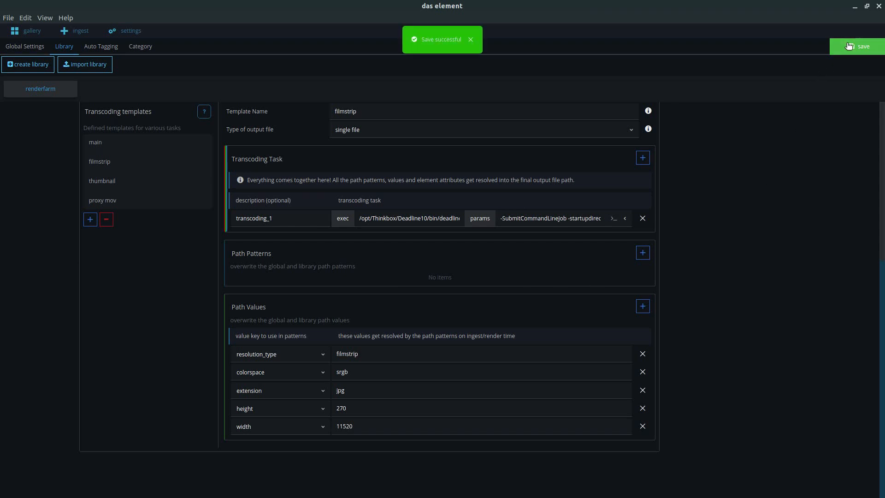
Load the actionvfx test files directory into the ingest list for the renderfarm library
left_click(76, 31)
left_click(413, 47)
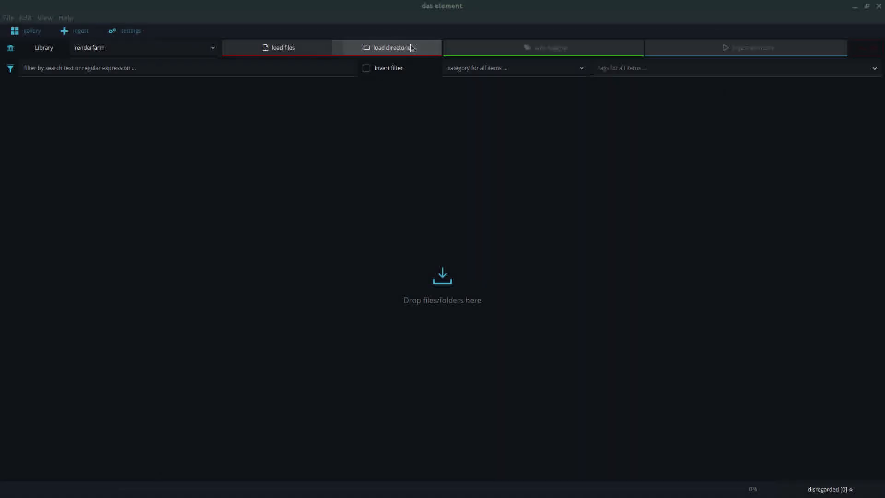
left_click(701, 40)
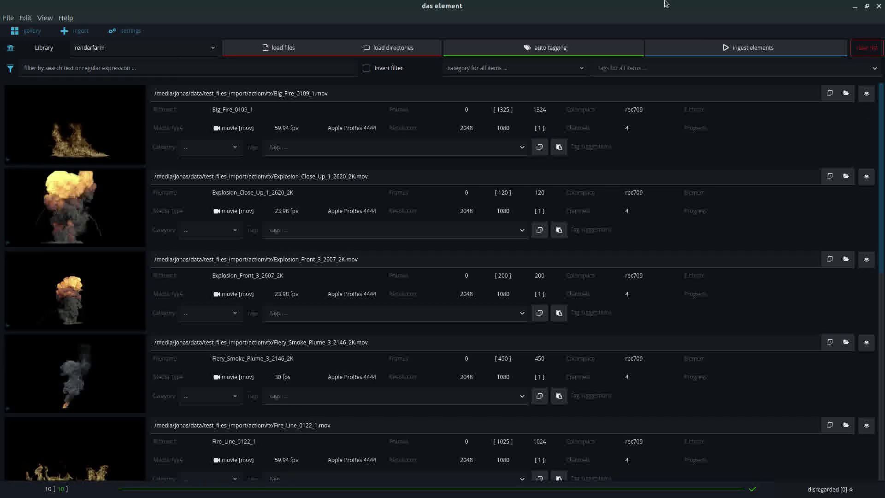
Auto-tag all loaded elements and ingest them into the renderfarm library
left_click(582, 47)
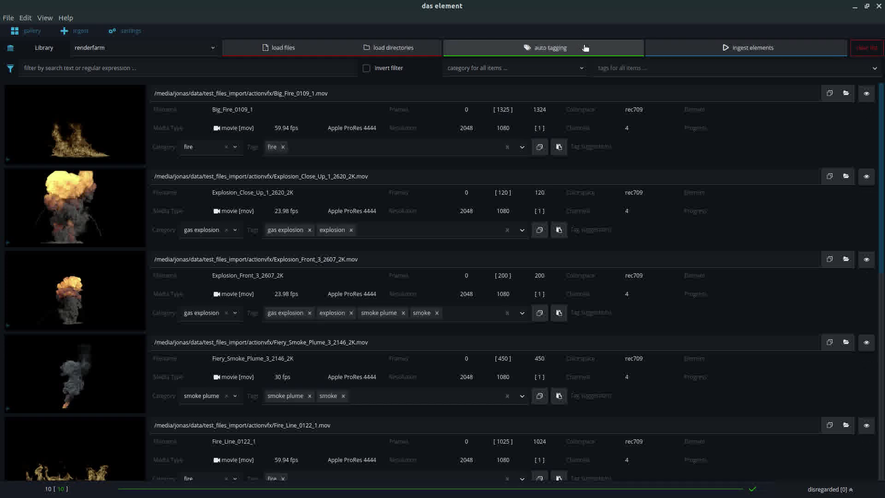
left_click(788, 47)
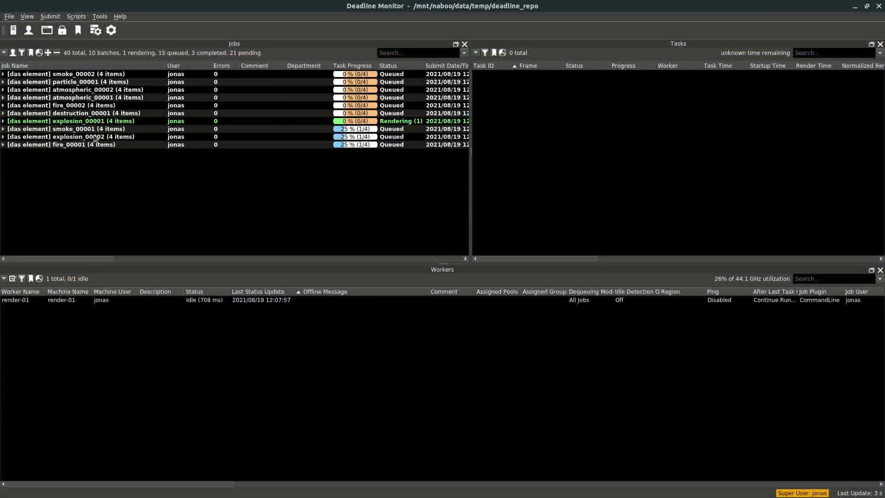
In Deadline Monitor, examine the main, filmstrip, thumbnail and proxy jobs of the smoke_00001 batch and expand the explosion_00001 batch
left_click(78, 129)
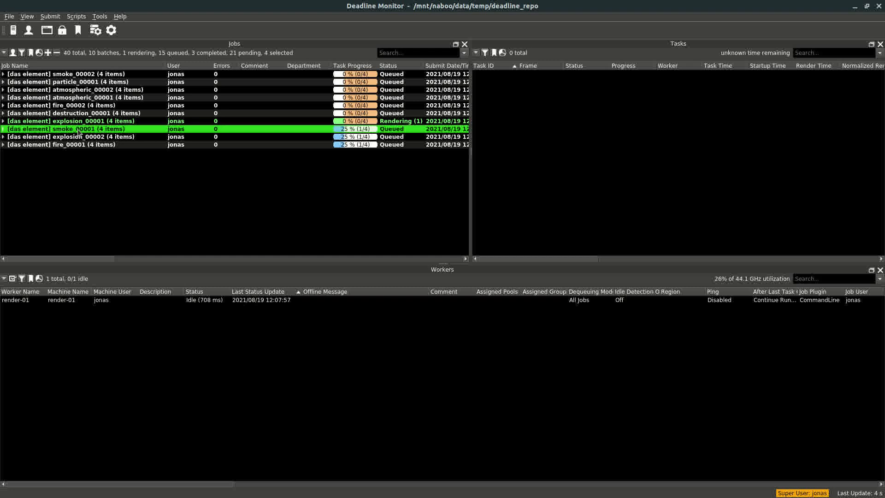
left_click(4, 130)
left_click(119, 161)
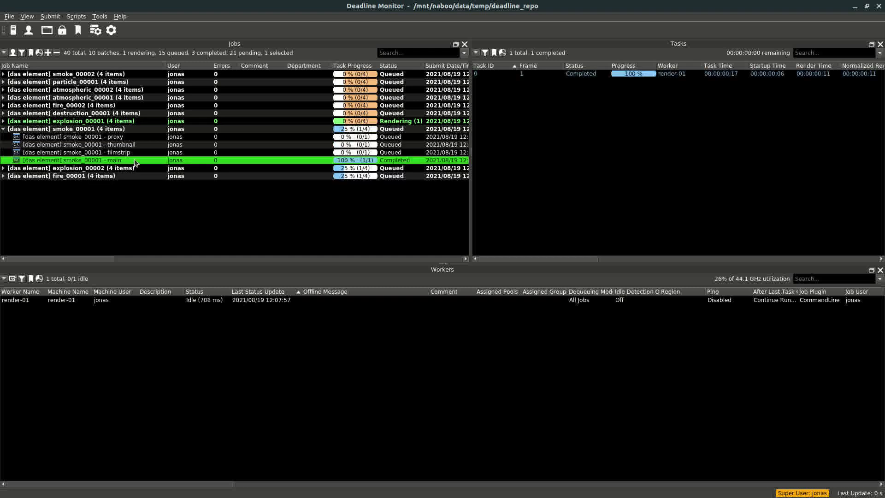
left_click(138, 153)
left_click(149, 138, "shift")
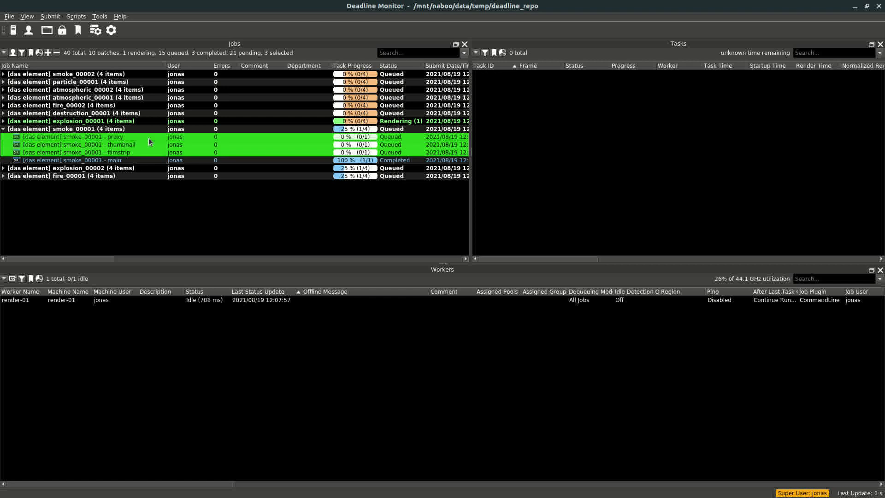
left_click(154, 193)
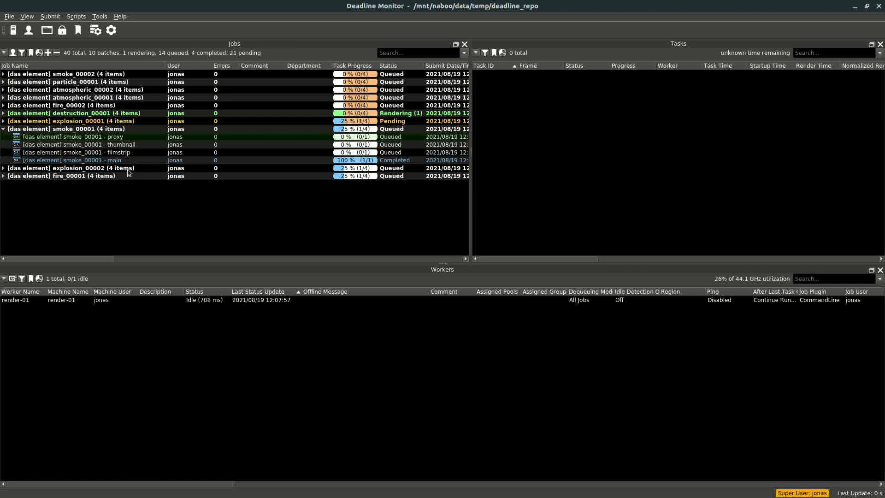
left_click(3, 120)
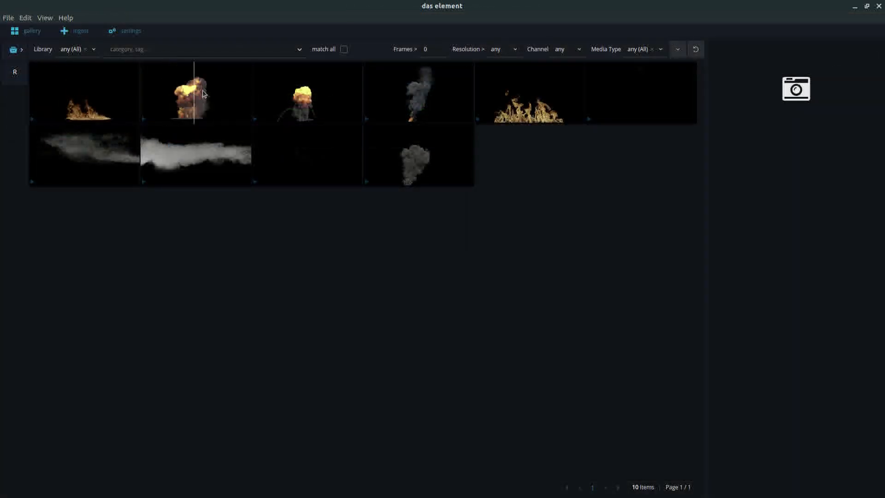
In the das element gallery, show the details of the explosion_00002 element
left_click(325, 95)
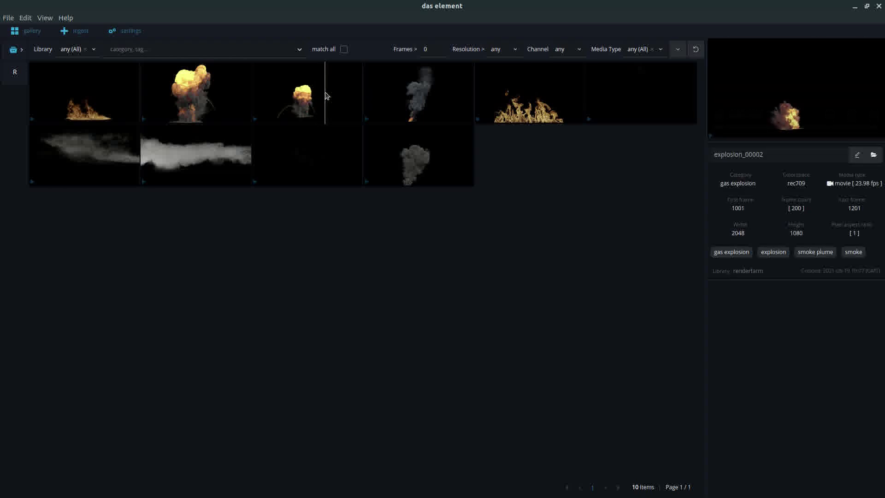